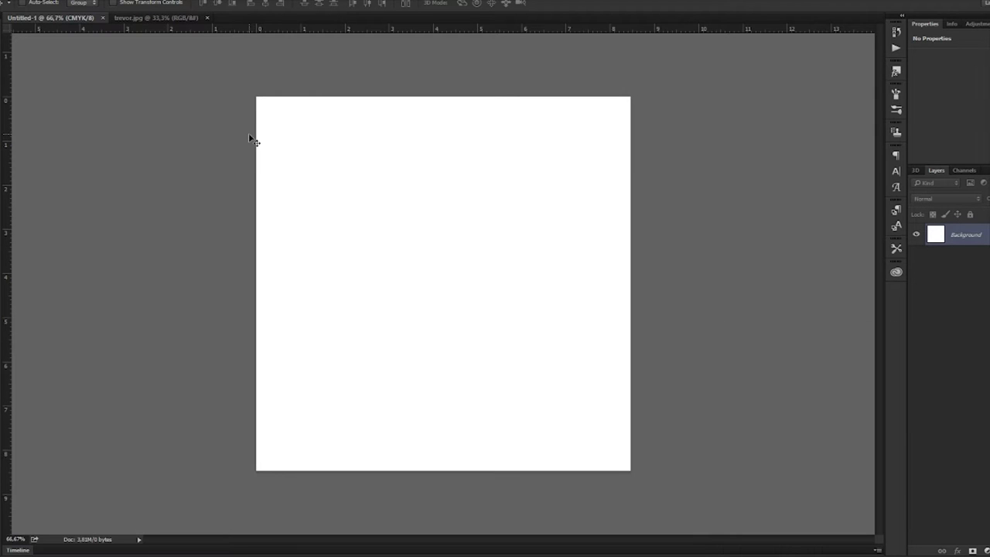
# - Bring the trevor.jpg artwork into the Untitled-1 document as a new layer, positioned so the face fills the canvas
pyautogui.click(132, 19)
pyautogui.moveTo(320, 147); pyautogui.dragTo(396, 177)
pyautogui.moveTo(395, 231); pyautogui.dragTo(286, 147)
pyautogui.moveTo(358, 241)
pyautogui.mouseDown()
pyautogui.moveTo(372, 239)
pyautogui.moveTo(368, 228)
pyautogui.mouseUp()
pyautogui.moveTo(458, 305); pyautogui.dragTo(474, 291)
pyautogui.scroll(1, 474, 292)
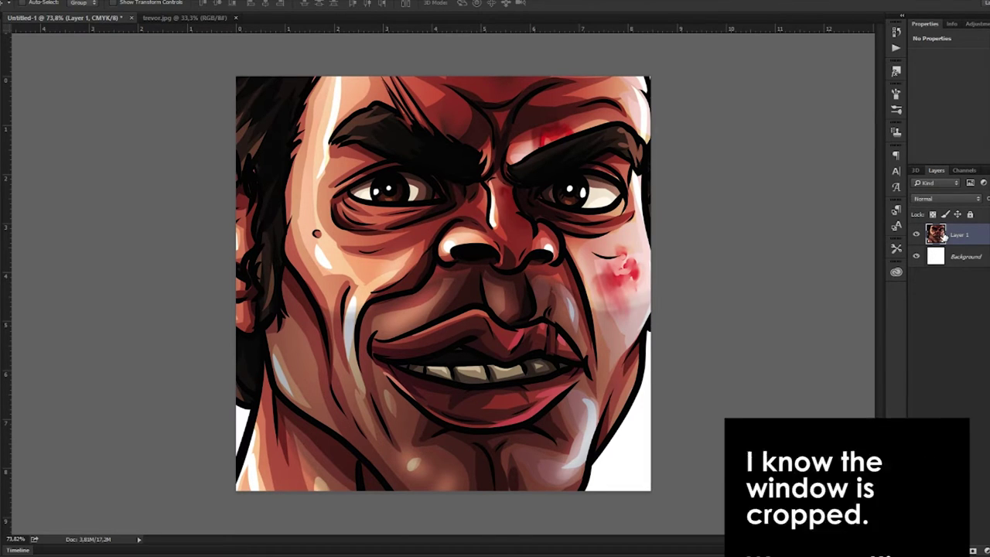
pyautogui.press('b')
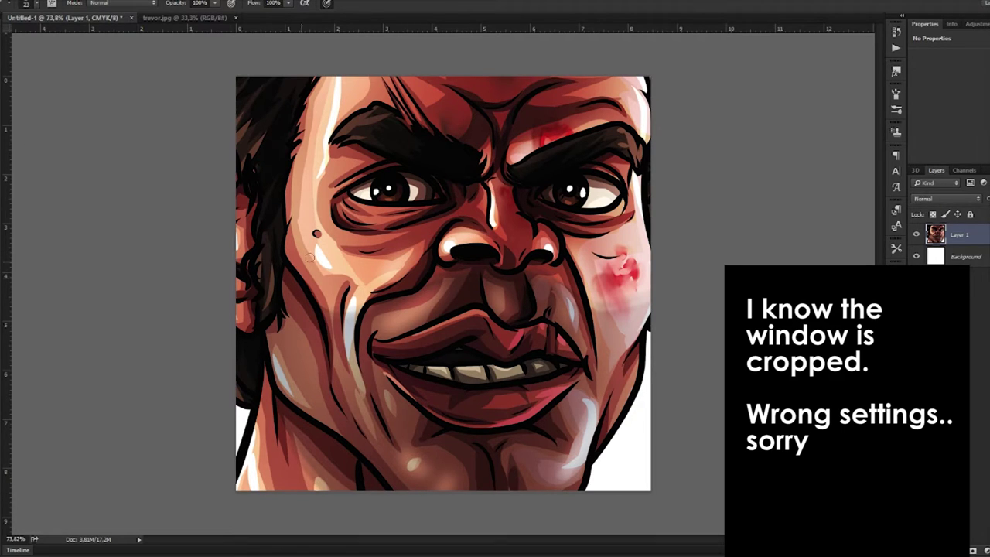
pyautogui.moveTo(320, 252); pyautogui.dragTo(379, 316)
pyautogui.hotkey('ctrl', 'z')
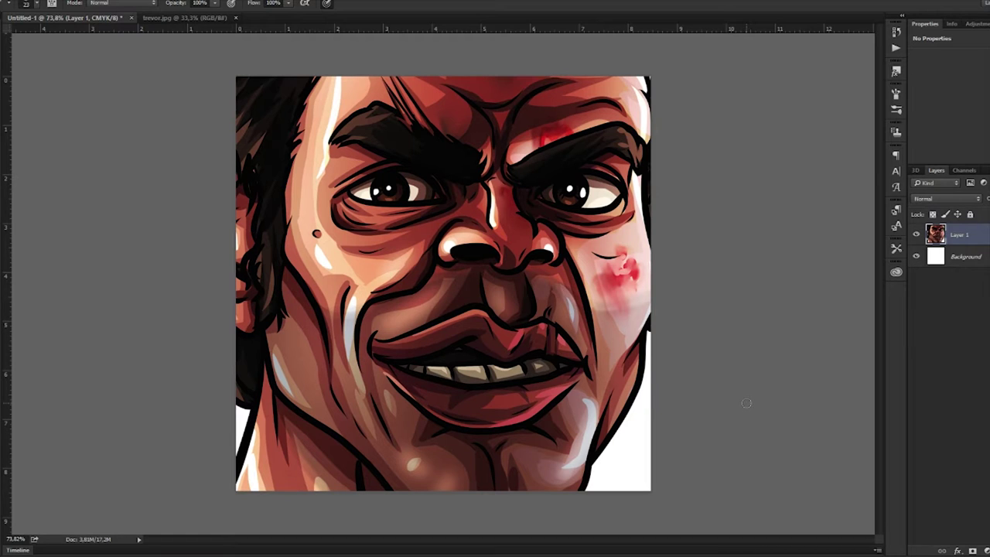
# - Add an empty layer above the artwork, and view the 8bit_DVG.psd example before closing it
pyautogui.click(916, 234)
pyautogui.click(917, 235)
pyautogui.click(984, 550)
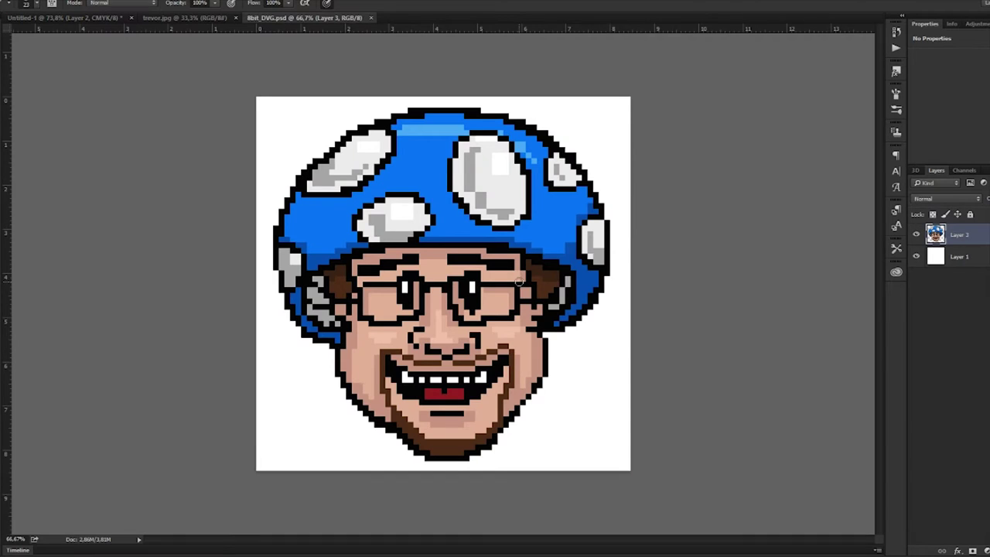
pyautogui.scroll(3, 518, 281)
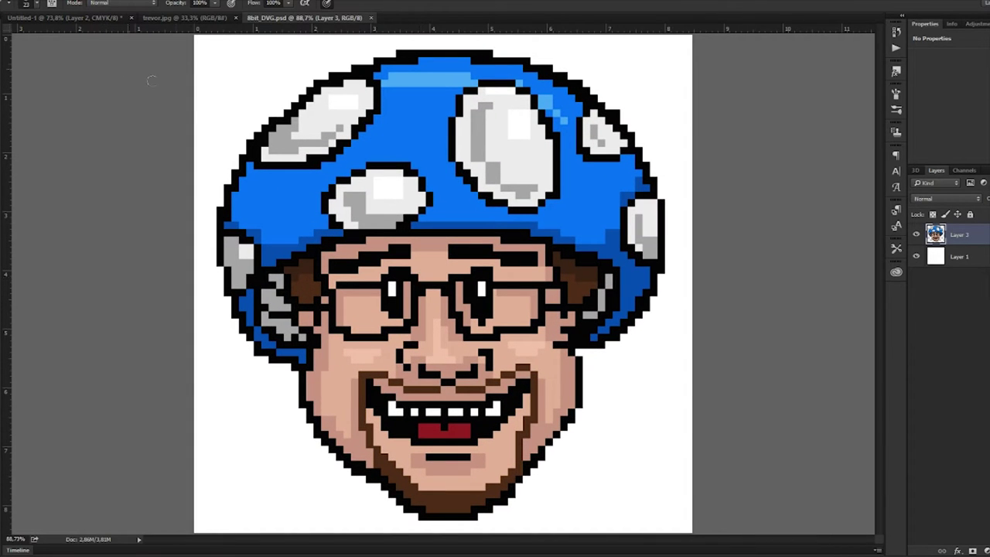
pyautogui.click(371, 19)
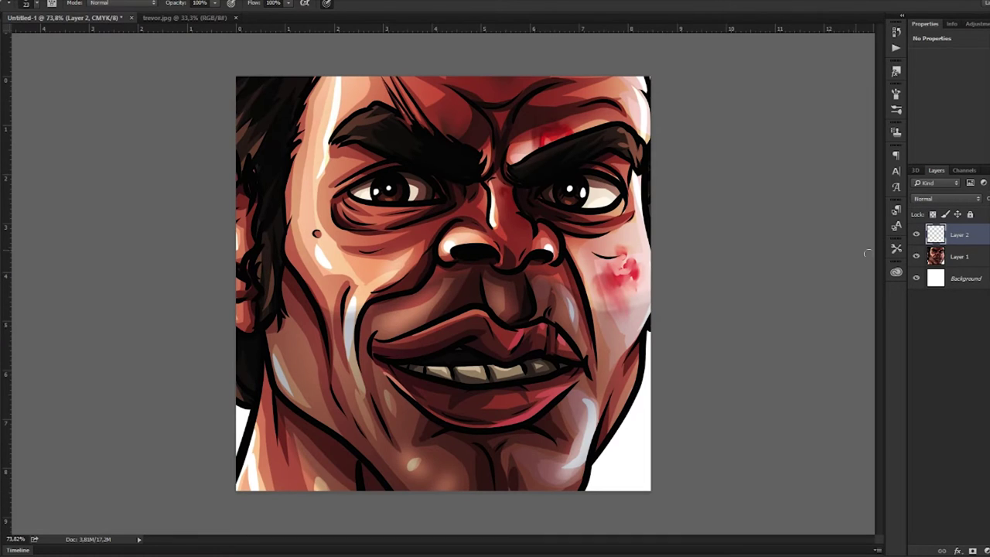
pyautogui.click(917, 256)
pyautogui.moveTo(430, 130)
pyautogui.mouseDown()
pyautogui.moveTo(387, 333)
pyautogui.moveTo(331, 248)
pyautogui.mouseUp()
pyautogui.hotkey('ctrl', 'z')
pyautogui.moveTo(438, 166)
pyautogui.mouseDown()
pyautogui.moveTo(515, 155)
pyautogui.moveTo(352, 251)
pyautogui.mouseUp()
pyautogui.hotkey('ctrl', 'z')
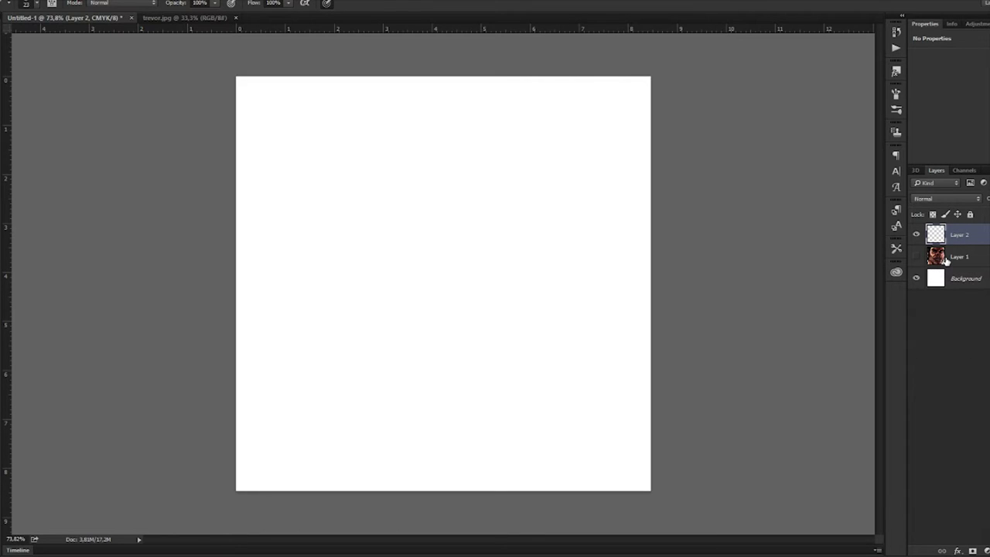
pyautogui.click(916, 256)
# - Open the Guides, Grid & Slices preferences and display the grid over the canvas
pyautogui.click(51, 1)
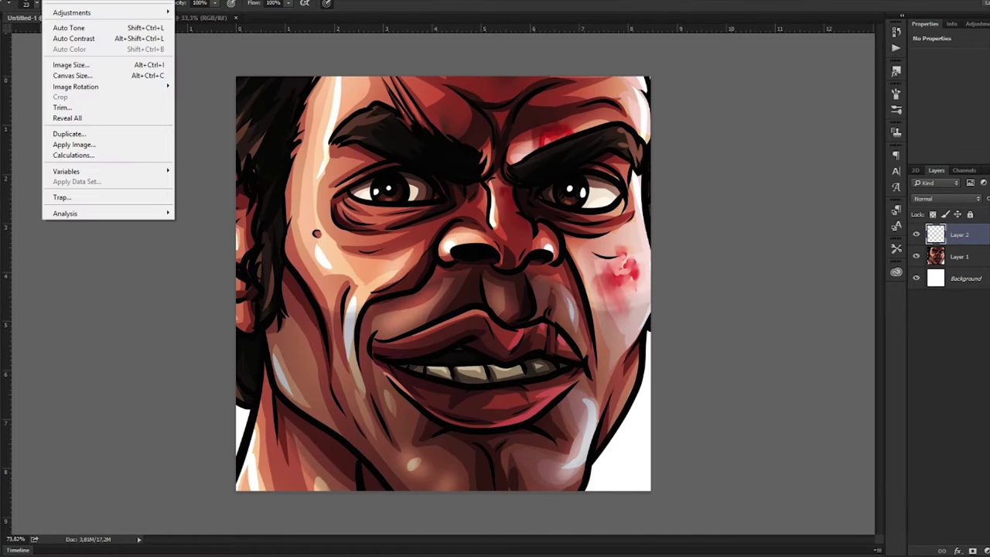
pyautogui.moveTo(31, 1)
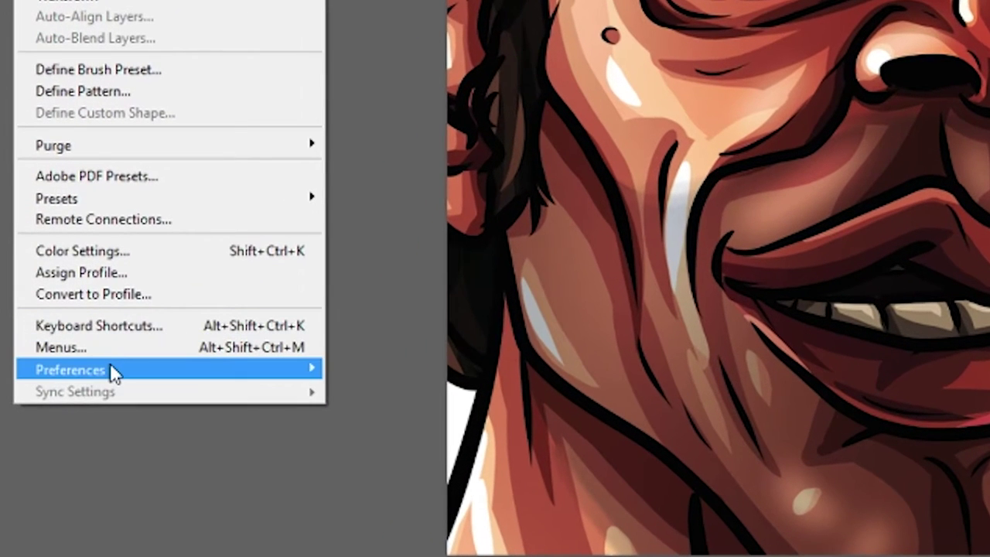
pyautogui.moveTo(100, 401)
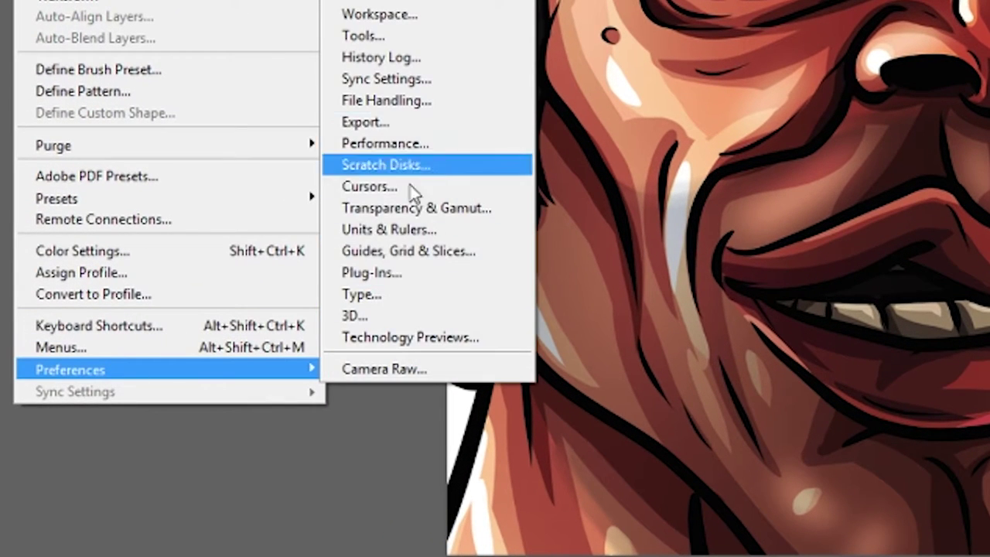
pyautogui.click(391, 255)
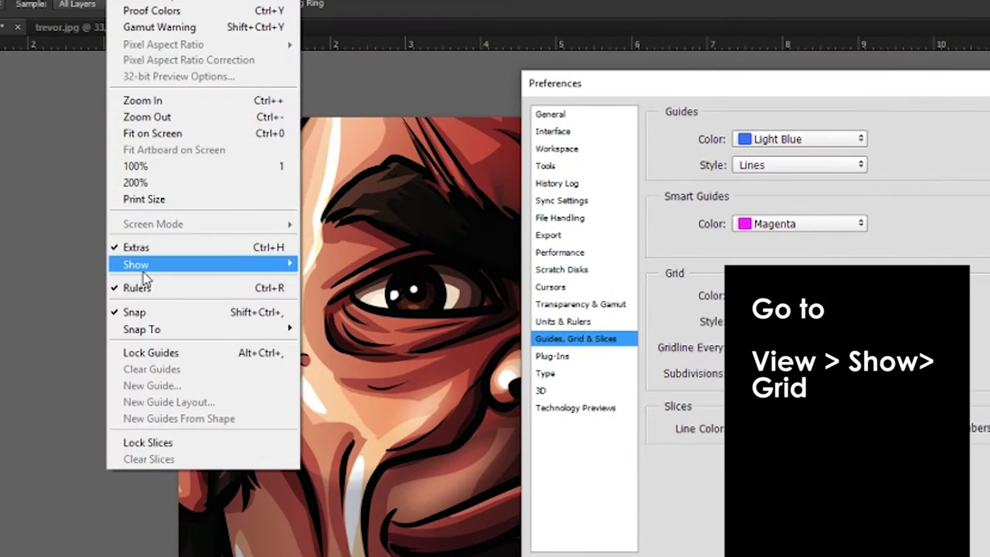
pyautogui.moveTo(276, 155)
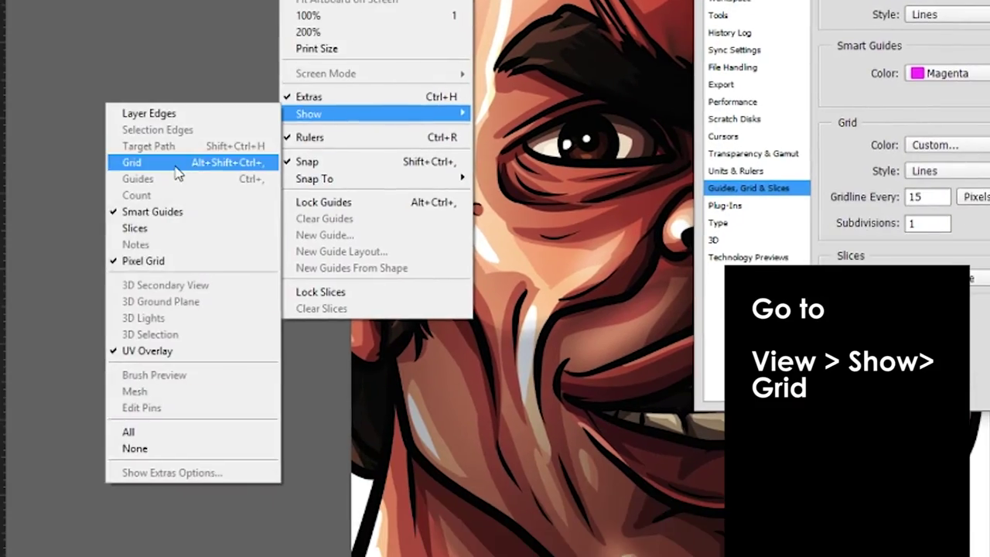
pyautogui.click(177, 171)
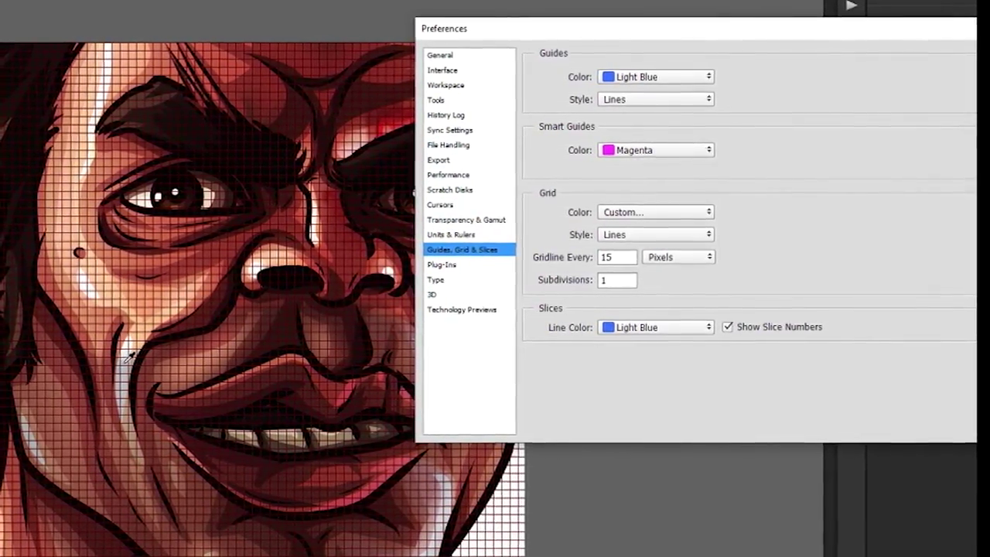
# - Set the gridline spacing to 30 pixels and change the grid colour to bright red
pyautogui.moveTo(718, 35); pyautogui.dragTo(546, 25)
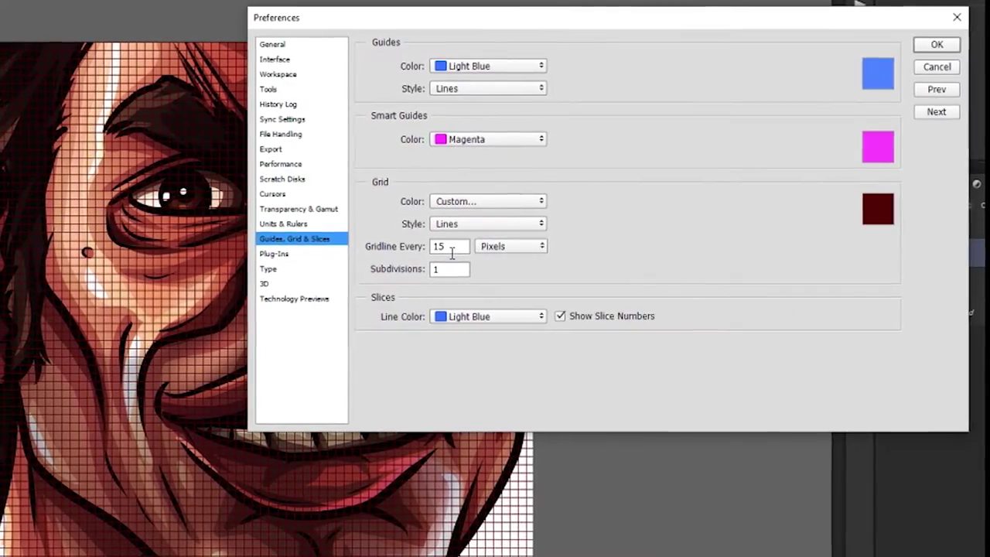
pyautogui.doubleClick(446, 269)
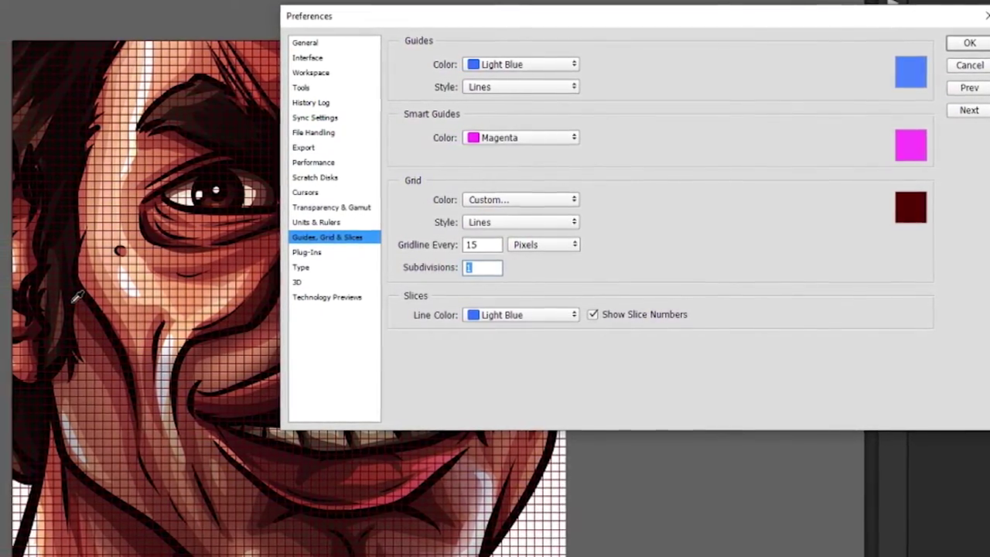
pyautogui.moveTo(480, 244); pyautogui.dragTo(422, 225)
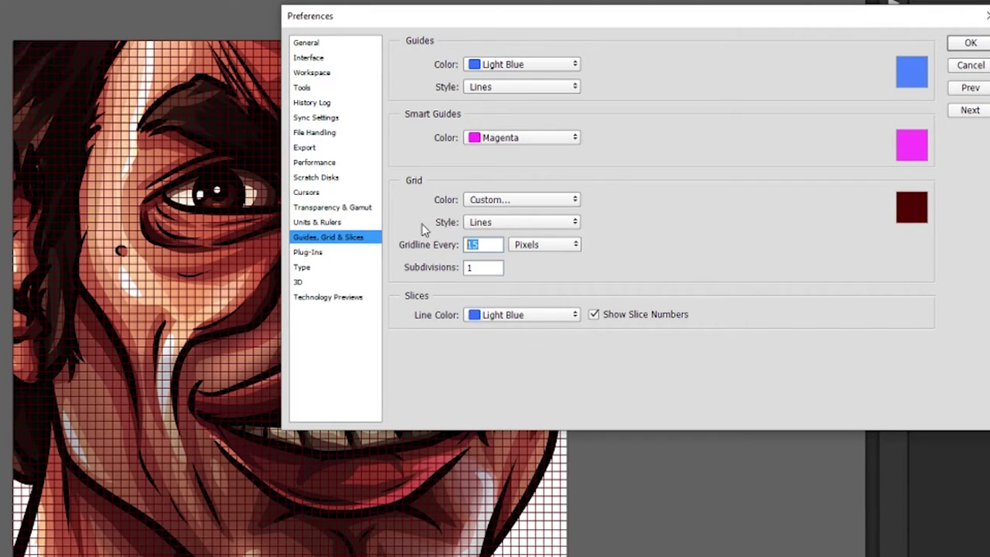
pyautogui.write('30')
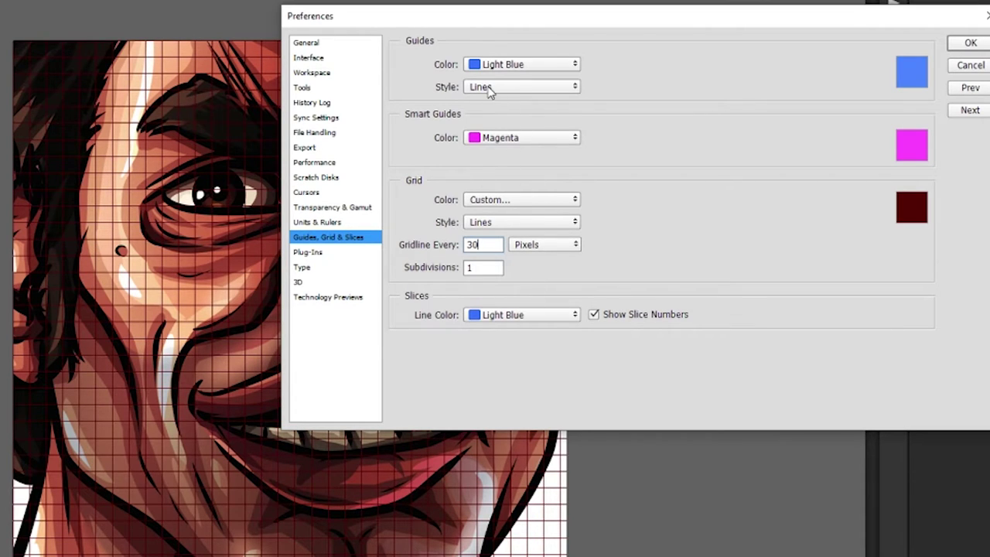
pyautogui.click(910, 201)
pyautogui.write('0')
pyautogui.click(898, 359)
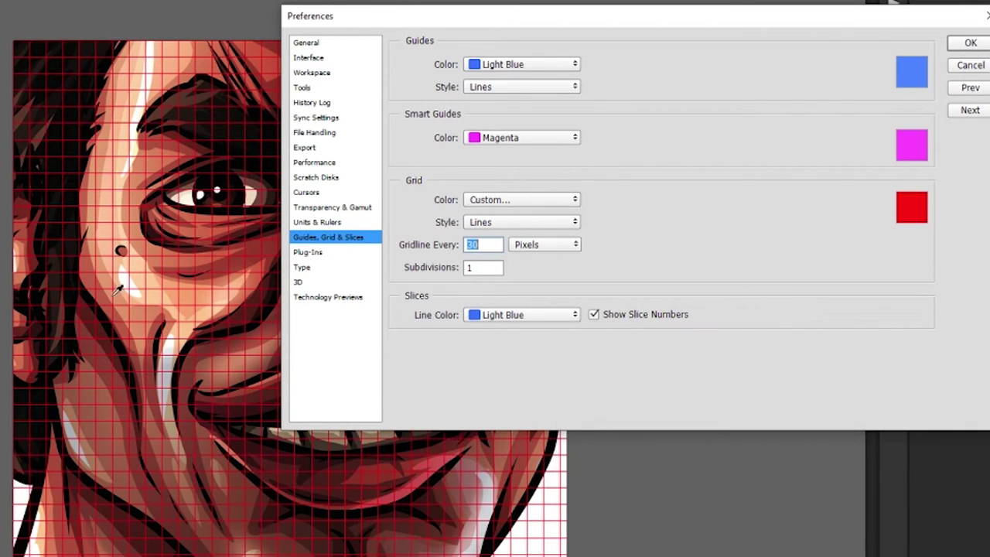
# - Set the gridline spacing to 20 pixels and apply the preferences
pyautogui.press('alt')
pyautogui.scroll(3, 118, 159)
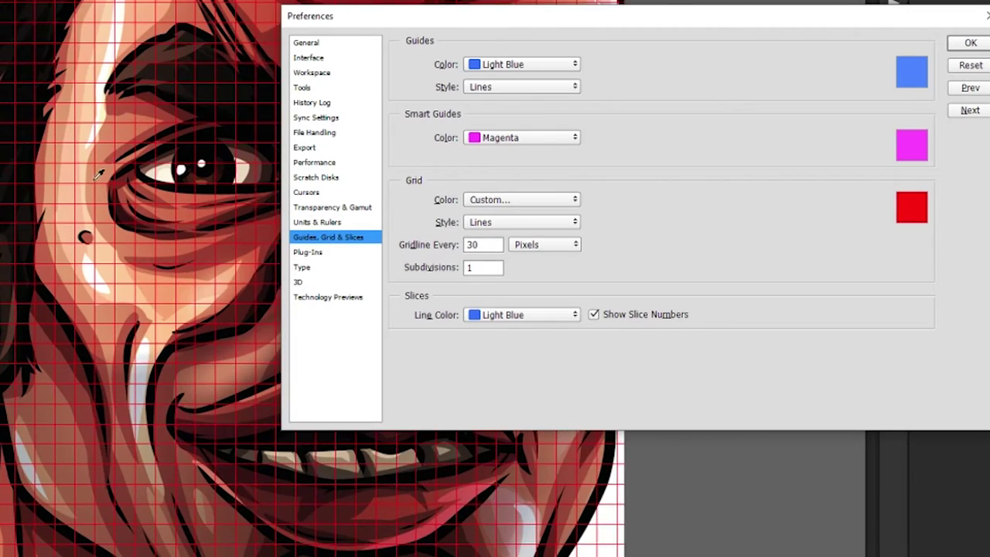
pyautogui.scroll(-3, 23, 279)
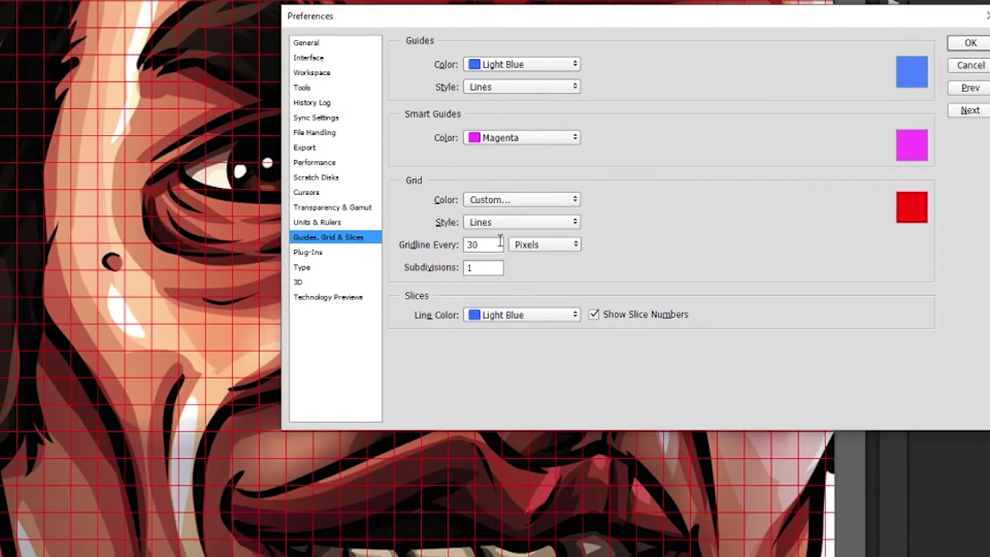
pyautogui.moveTo(489, 244); pyautogui.dragTo(425, 239)
pyautogui.write('20')
pyautogui.press('Return')
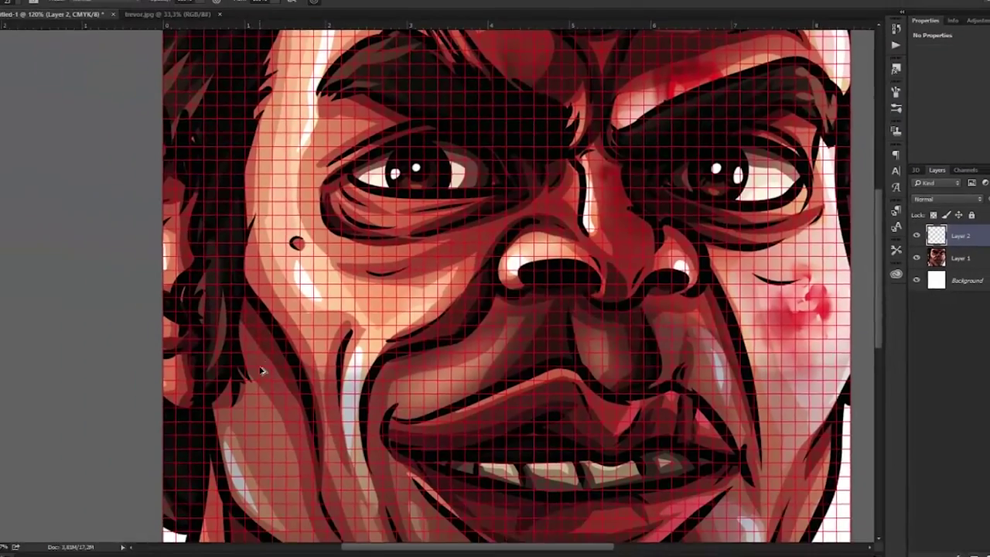
# - Change the grid colour to a custom dark red in the Guides, Grid & Slices preferences
pyautogui.scroll(-2, 68, 427)
pyautogui.scroll(-2, 360, 303)
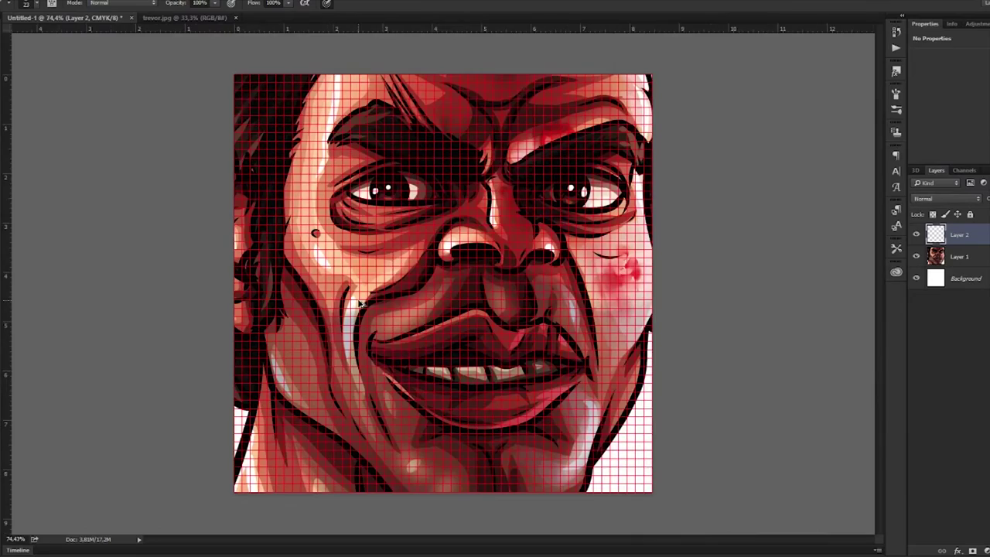
pyautogui.scroll(1, 359, 303)
pyautogui.scroll(-1, 359, 303)
pyautogui.scroll(1, 359, 303)
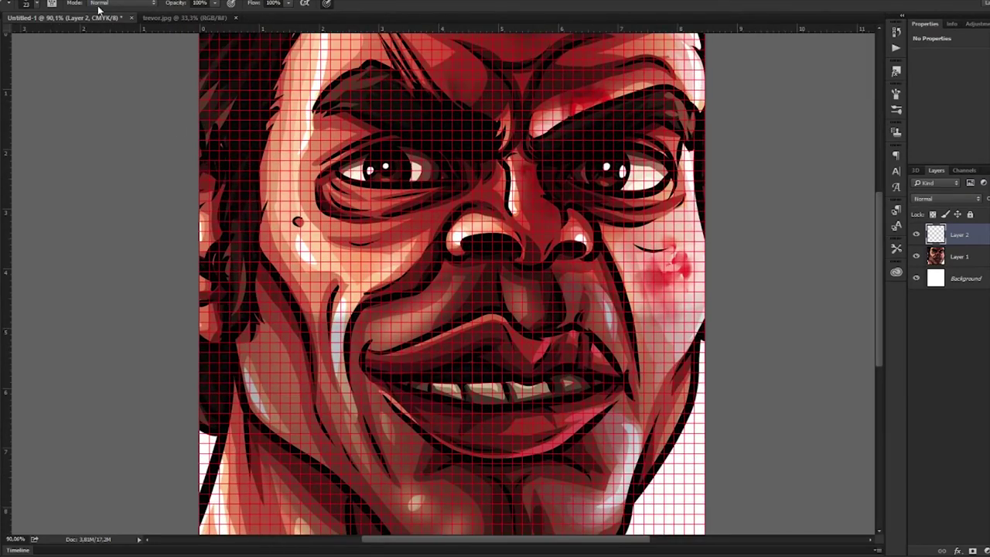
pyautogui.click(31, 1)
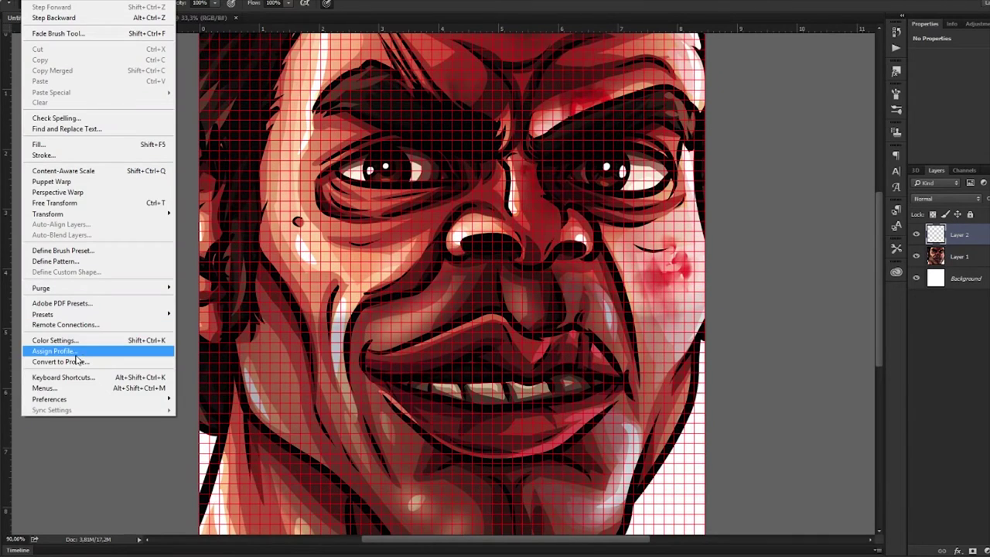
pyautogui.moveTo(74, 399)
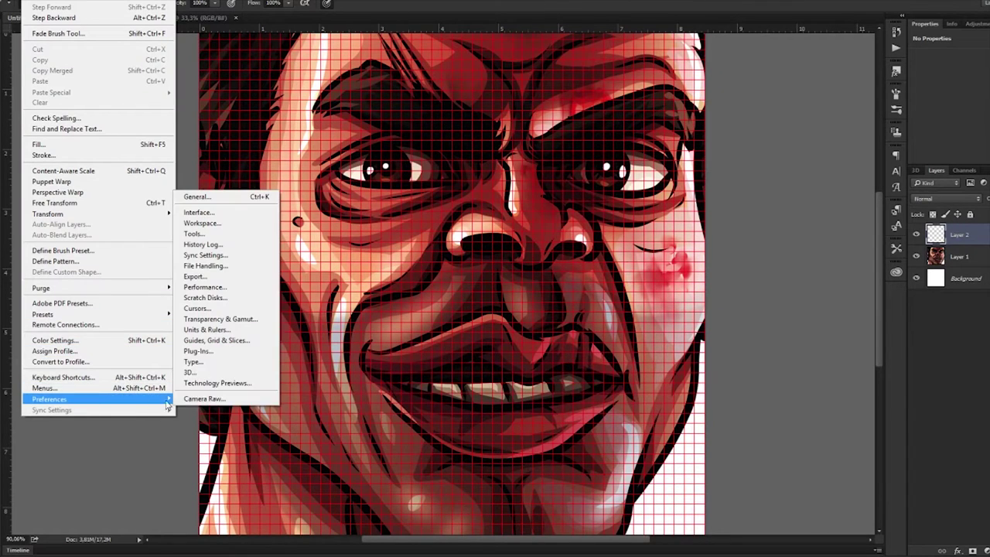
pyautogui.click(214, 344)
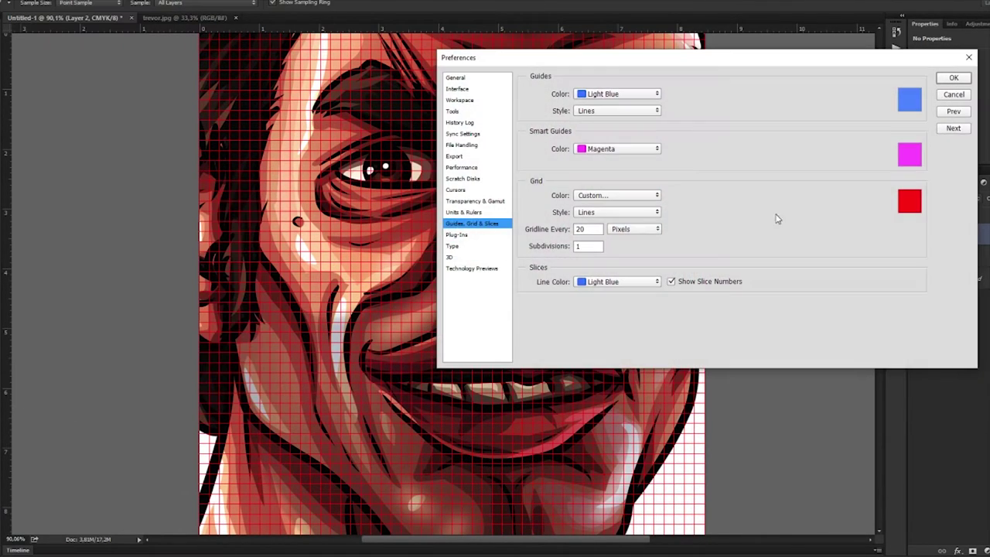
pyautogui.click(909, 202)
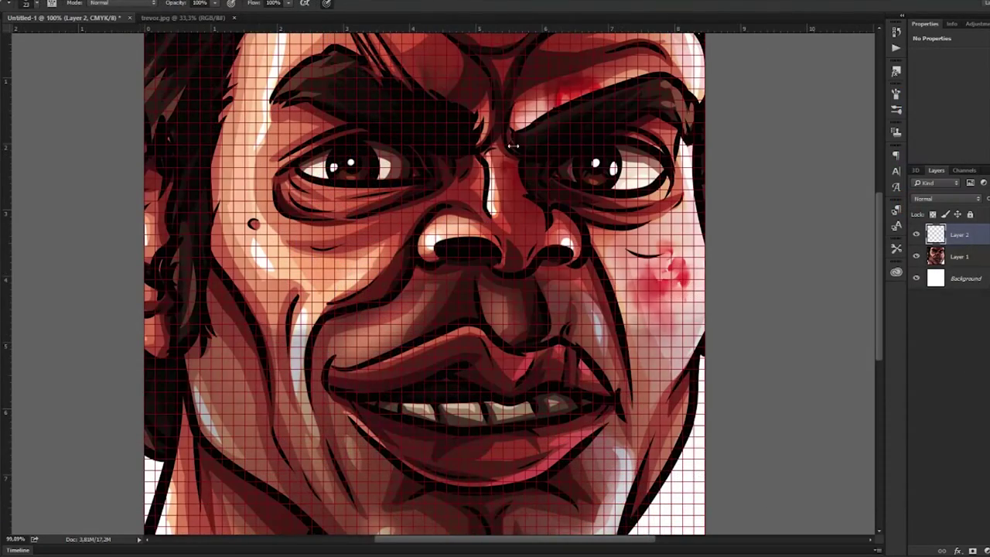
pyautogui.scroll(-3, 513, 145)
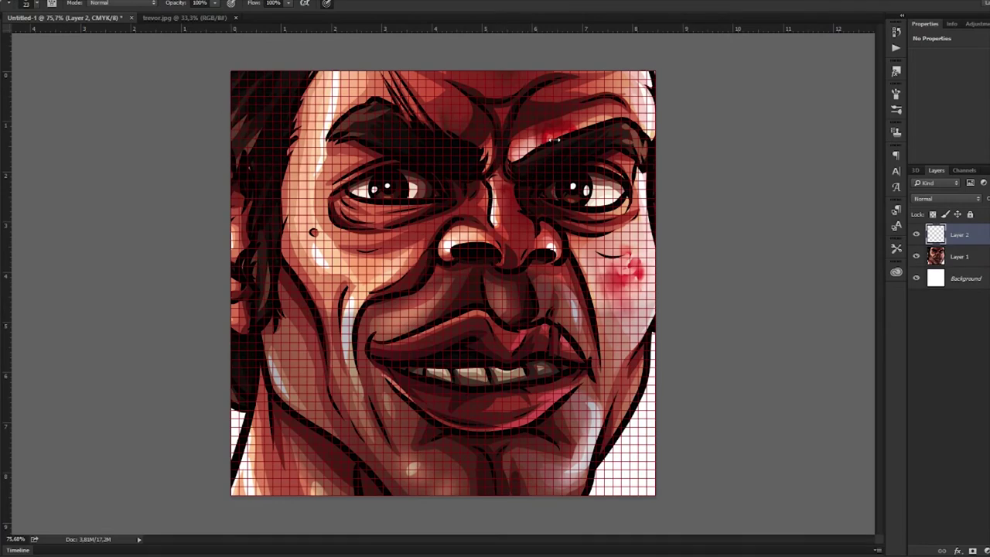
# - Select the face artwork layer and lower its opacity to make it a faded tracing reference
pyautogui.click(916, 256)
pyautogui.click(916, 256)
pyautogui.click(938, 256)
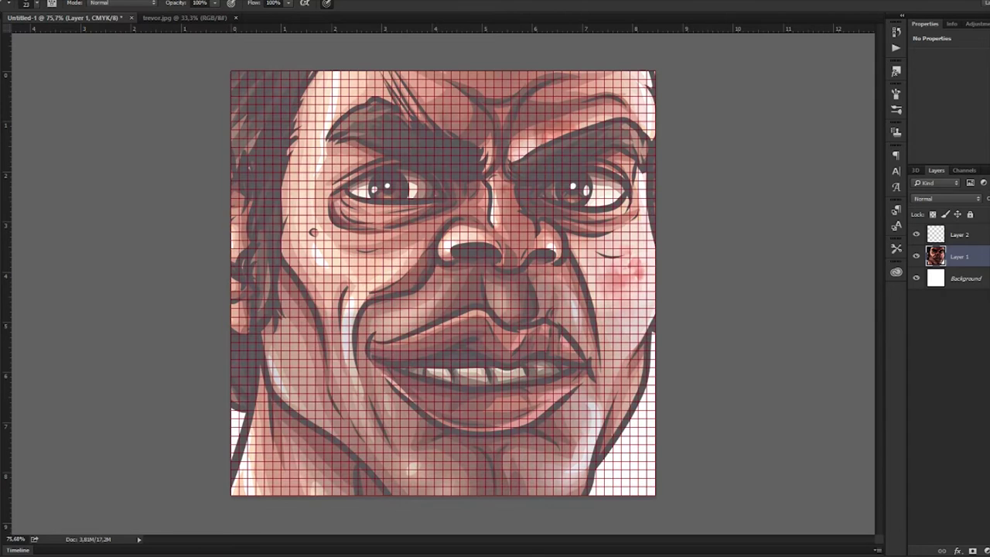
pyautogui.scroll(-5, 632, 296)
pyautogui.scroll(7, 632, 296)
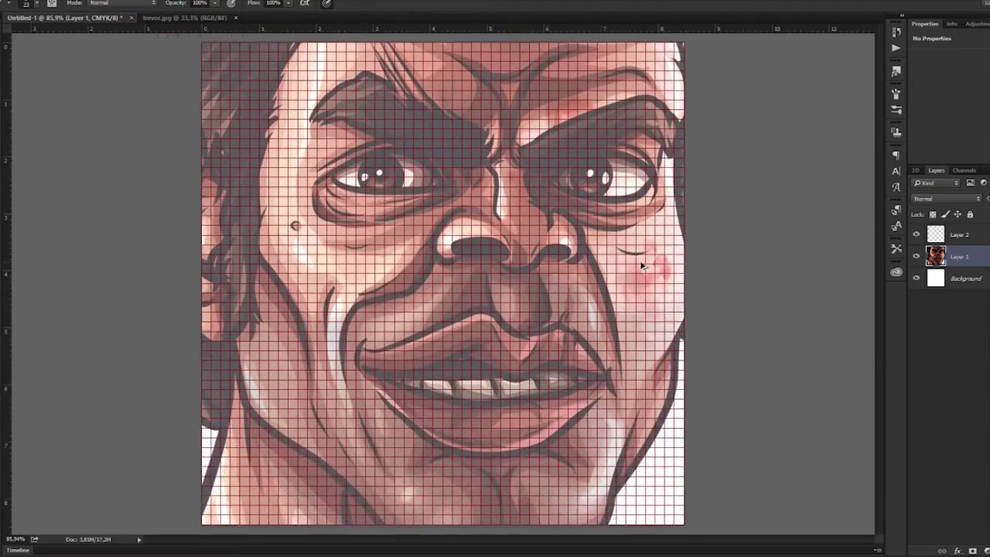
pyautogui.scroll(-3, 636, 266)
pyautogui.scroll(2, 634, 268)
# - Switch to the Rectangular Marquee tool and check that snapping to the grid is enabled
pyautogui.press('m')
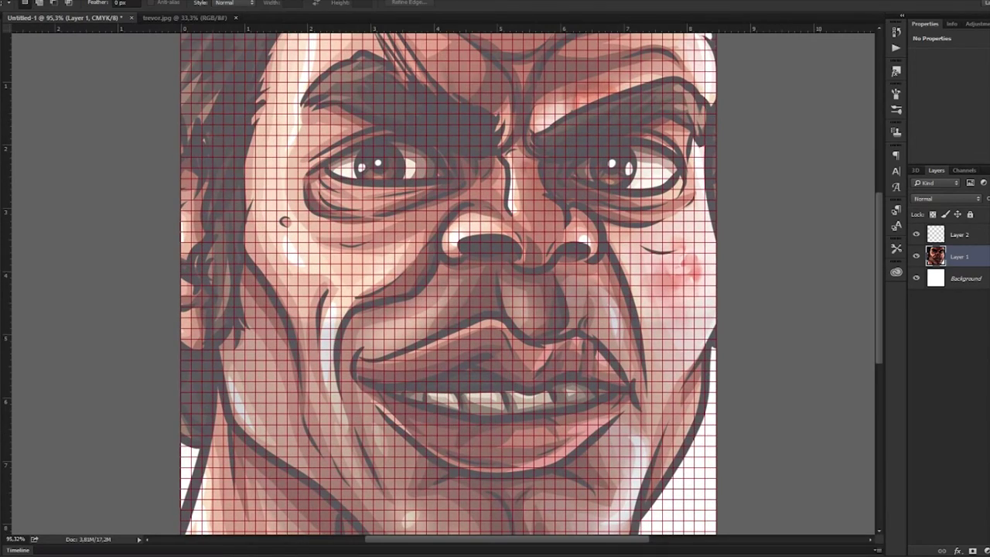
pyautogui.click(224, 0)
pyautogui.moveTo(200, 0)
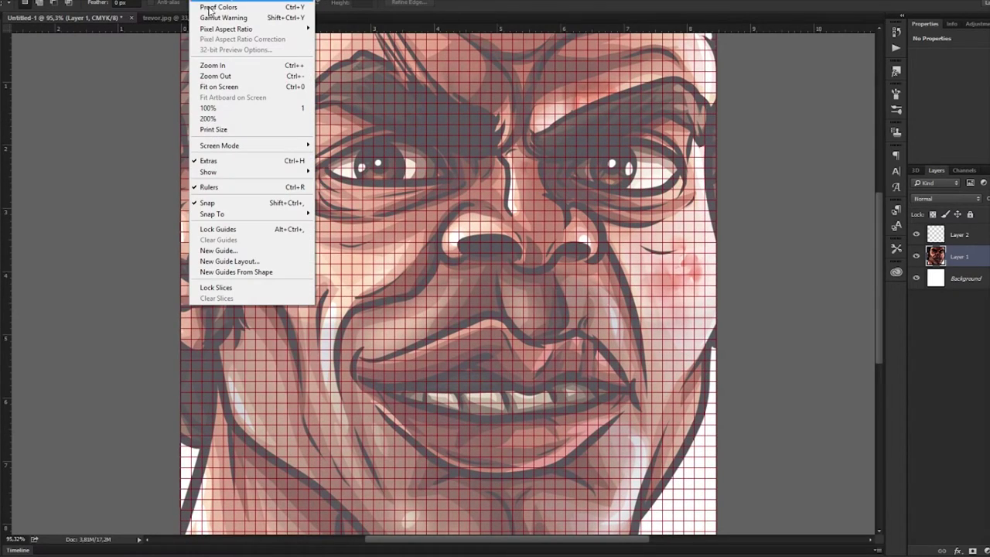
pyautogui.moveTo(223, 215)
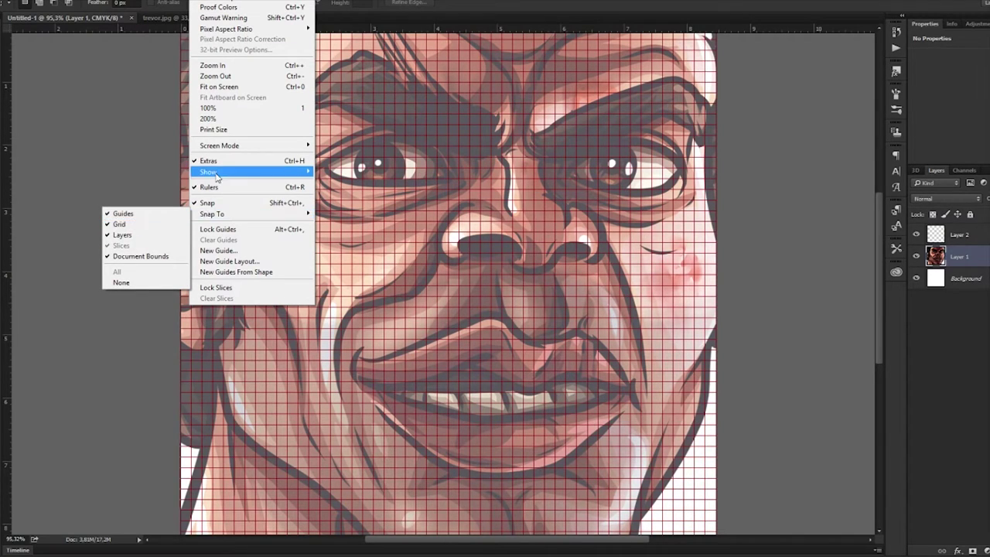
pyautogui.moveTo(217, 173)
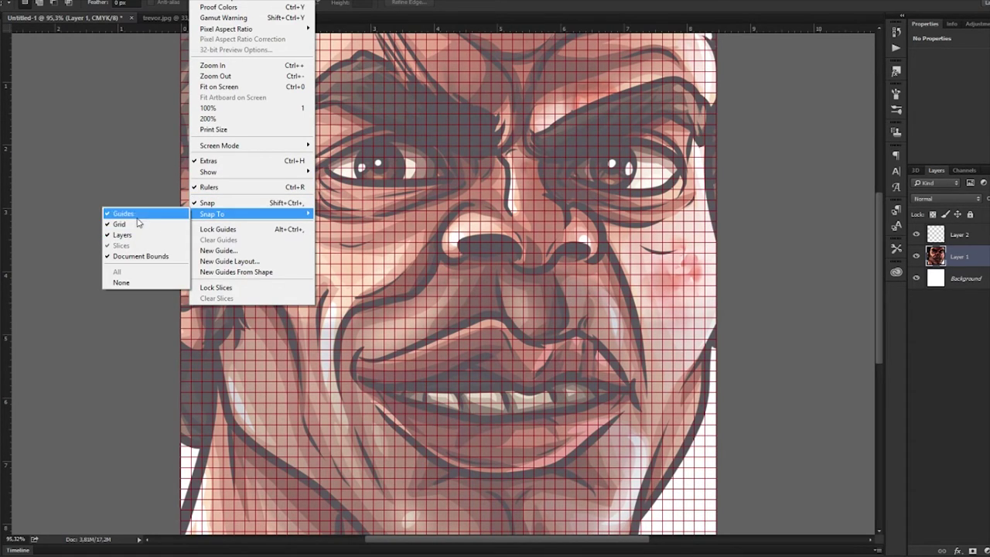
pyautogui.click(370, 191)
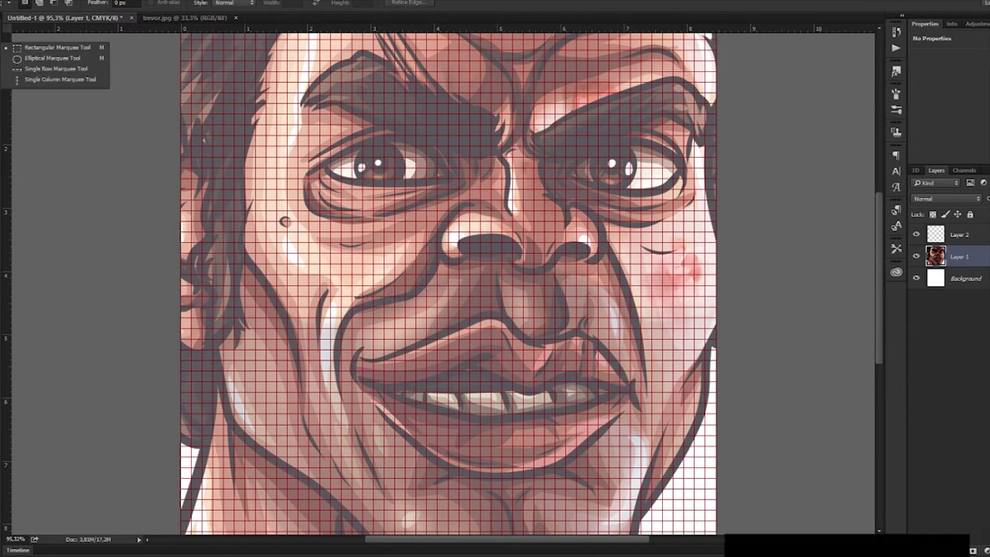
# - Try out a grid-snapped selection on the cheek with the Rectangular Marquee tool and clear it
pyautogui.click(52, 51)
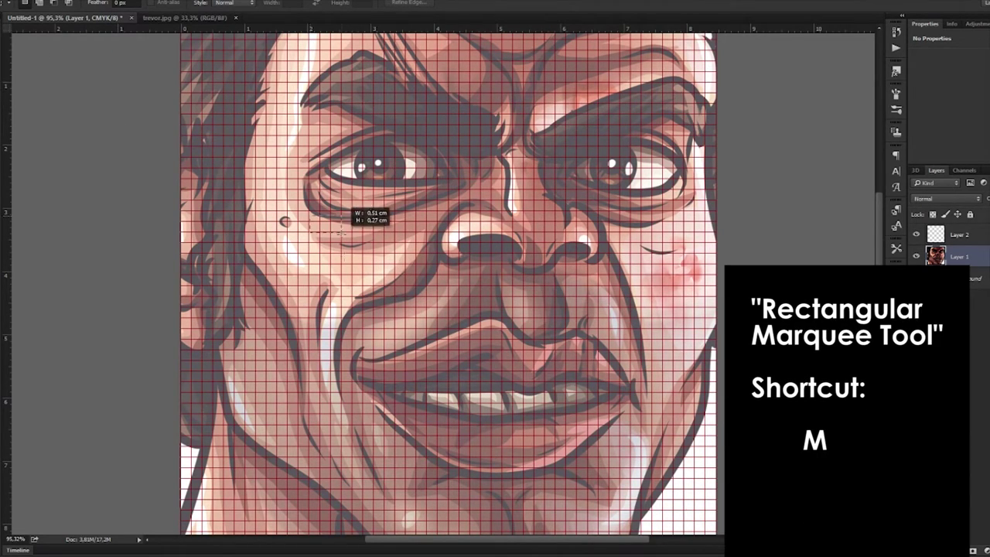
pyautogui.moveTo(340, 235); pyautogui.dragTo(369, 307)
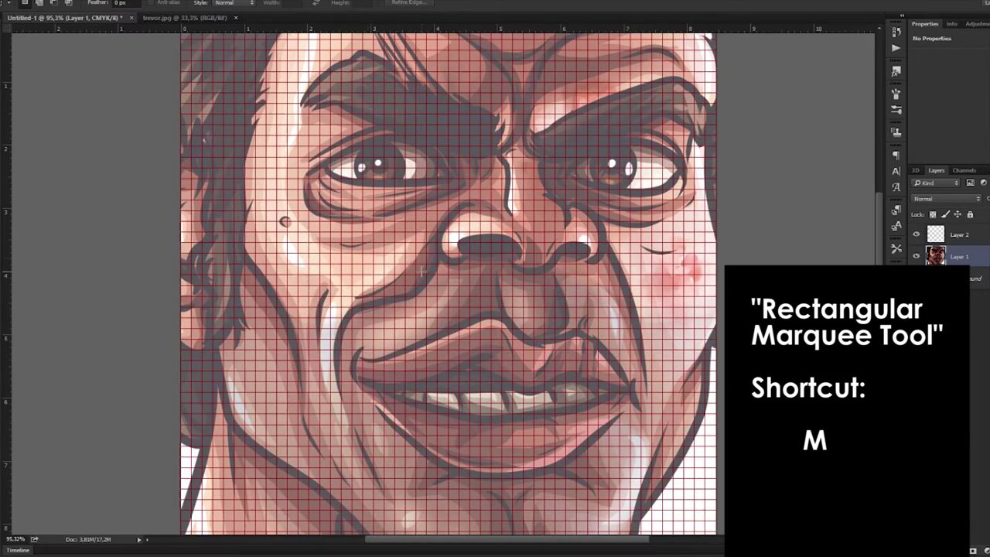
pyautogui.hotkey('ctrl', 'd')
# - Select the grid cells covering the curved outline of the nostril beside the larger highlight, adding each block to the selection
pyautogui.scroll(-2, 384, 303)
pyautogui.scroll(2, 321, 248)
pyautogui.scroll(4, 601, 219)
pyautogui.scroll(4, 462, 263)
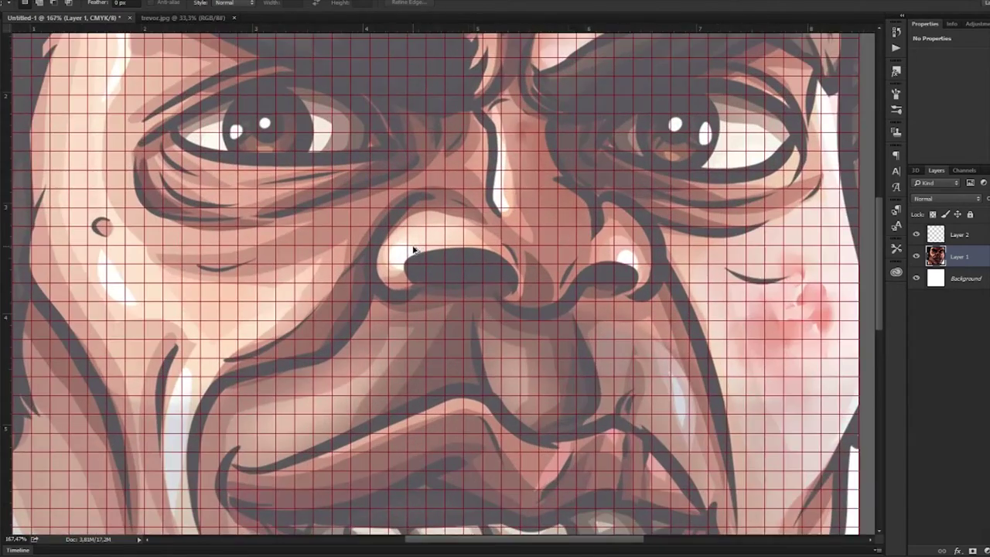
pyautogui.scroll(3, 443, 269)
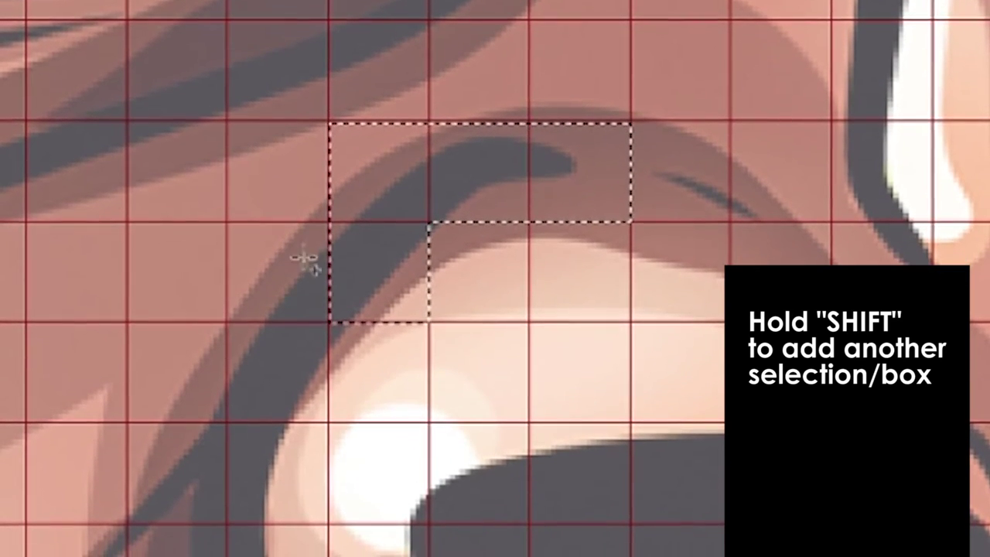
pyautogui.moveTo(332, 216); pyautogui.dragTo(248, 274)
pyautogui.scroll(2, 247, 274)
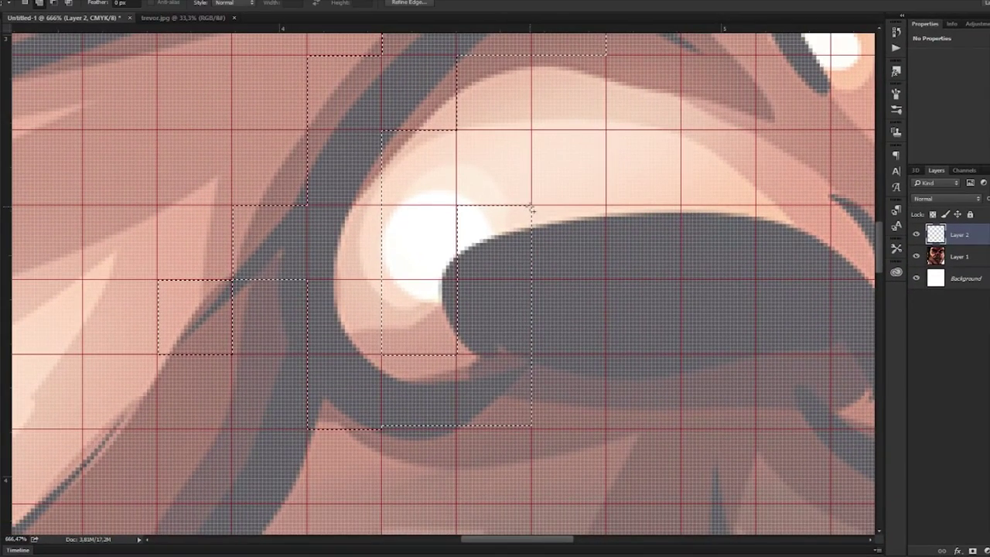
# - Add the two rows of grid cells covering the dark nostril opening to the selection
pyautogui.moveTo(531, 209); pyautogui.dragTo(832, 274)
pyautogui.scroll(-1, 533, 359)
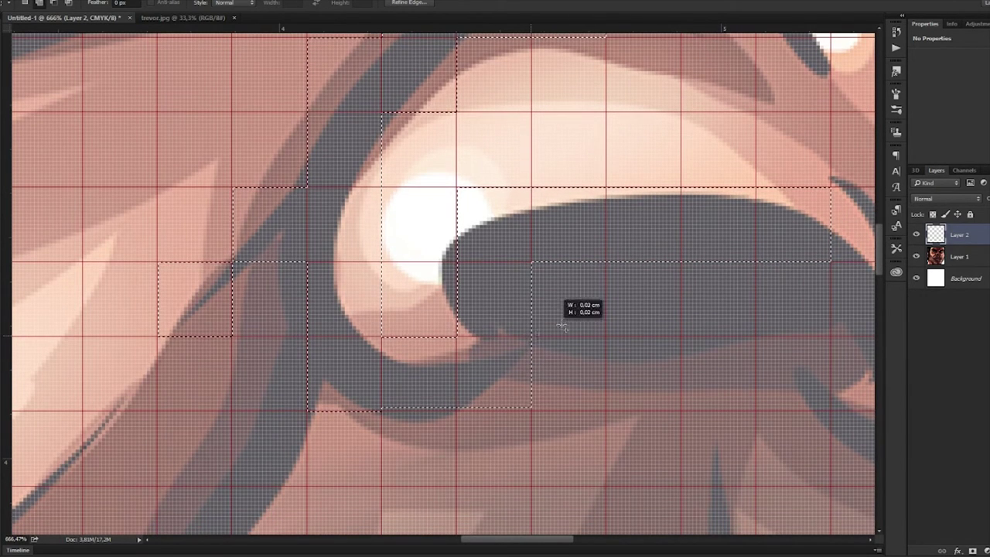
pyautogui.moveTo(562, 326); pyautogui.dragTo(832, 262)
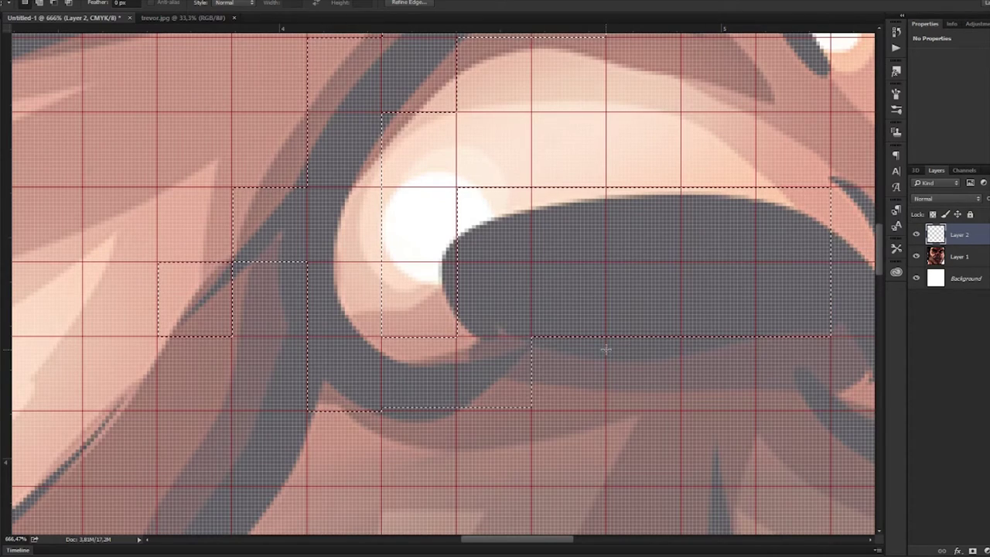
pyautogui.hscroll(3, 607, 349)
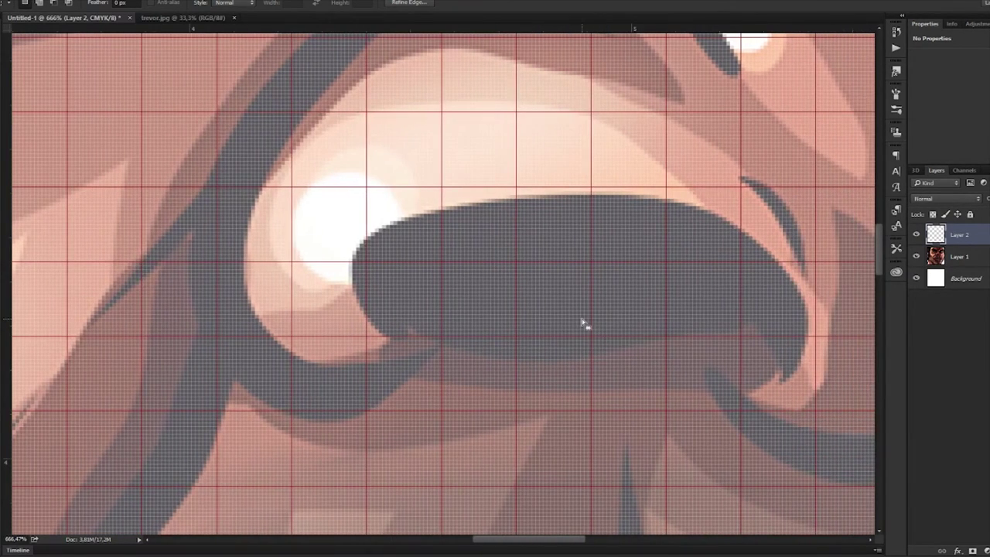
# - Fill the selected grid cells with black on Layer 2
pyautogui.scroll(-2, 584, 325)
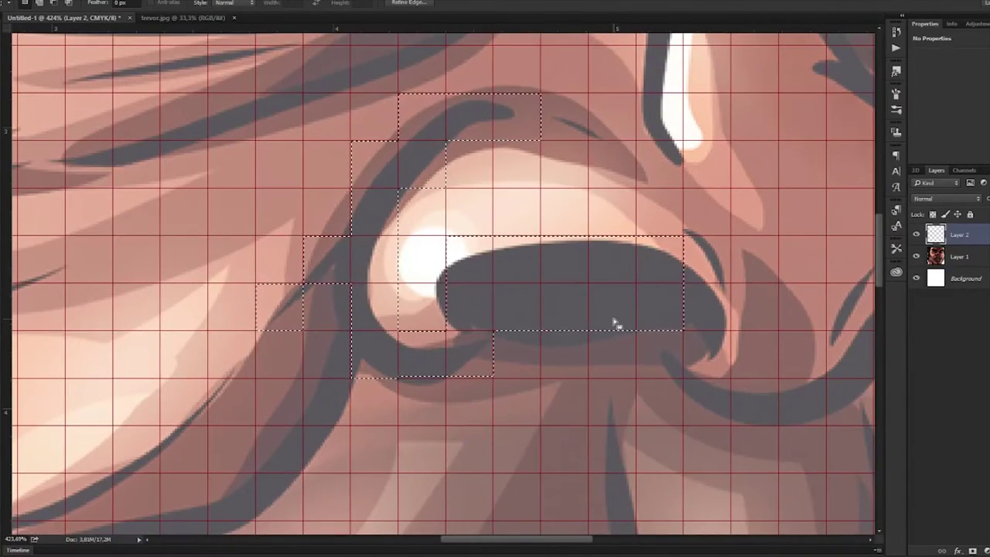
pyautogui.scroll(2, 321, 311)
pyautogui.scroll(-4, 349, 274)
pyautogui.scroll(1, 349, 275)
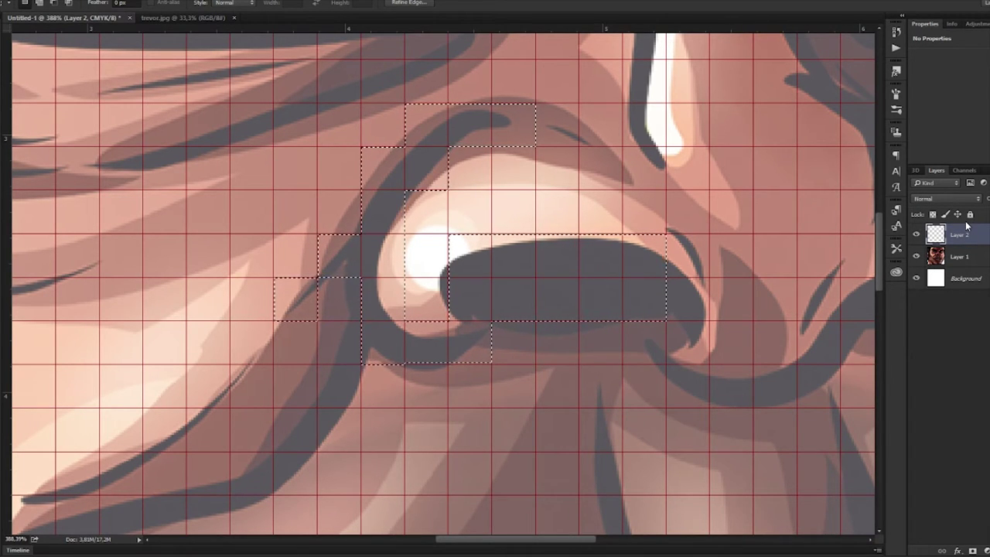
pyautogui.hotkey('alt', 'BackSpace')
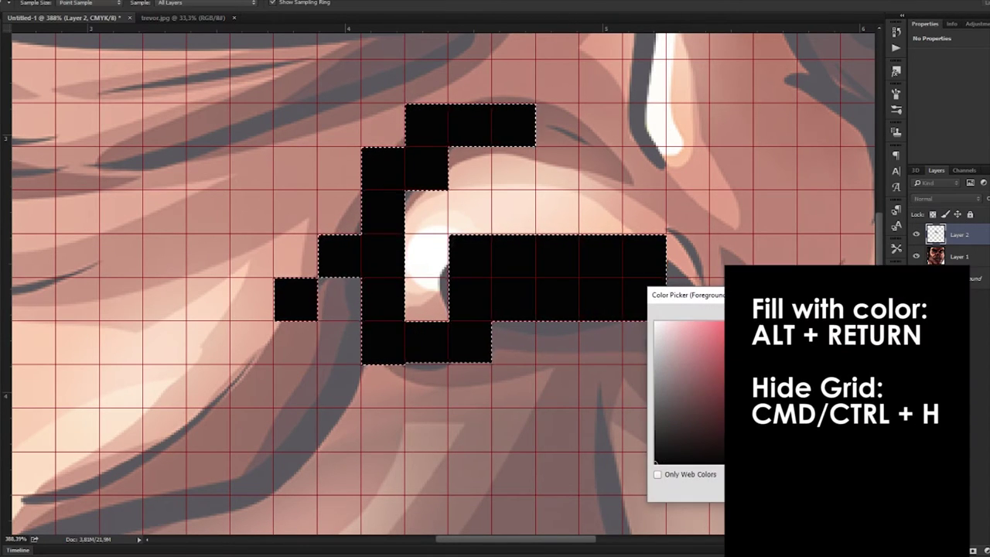
pyautogui.press('Escape')
# - Hide the Layer 1 reference and toggle the grid off and on to preview the black pixels alone
pyautogui.scroll(-10, 596, 314)
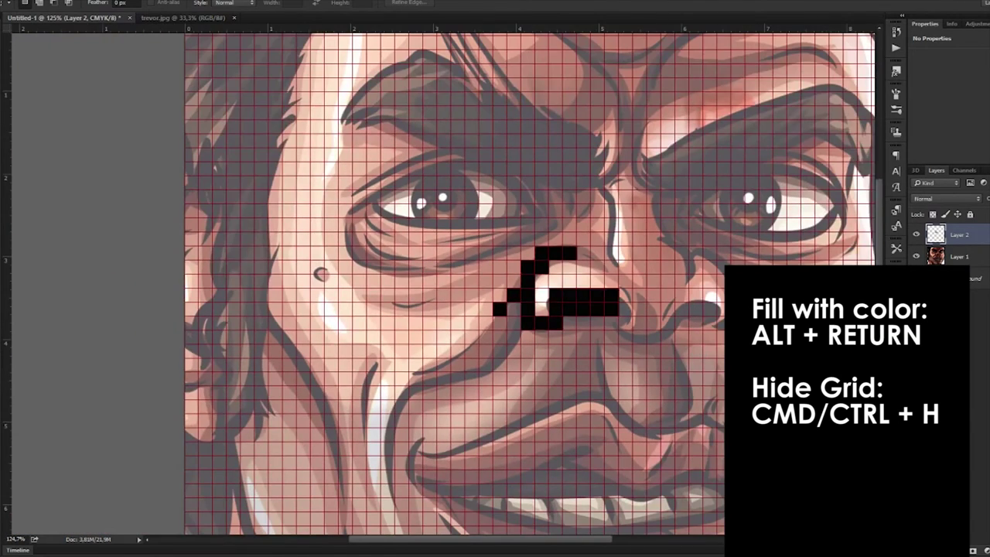
pyautogui.click(915, 256)
pyautogui.scroll(-3, 637, 311)
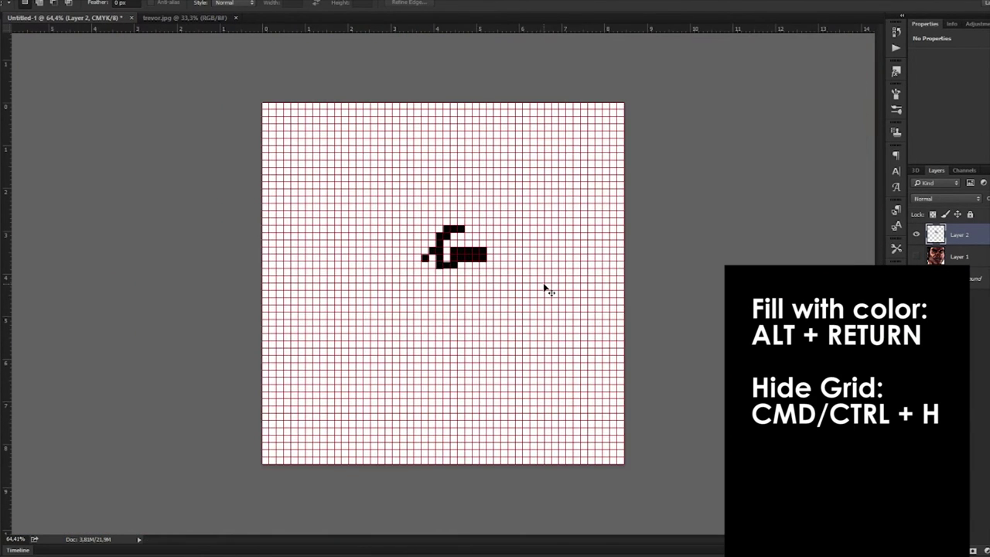
pyautogui.hotkey('ctrl', 'h')
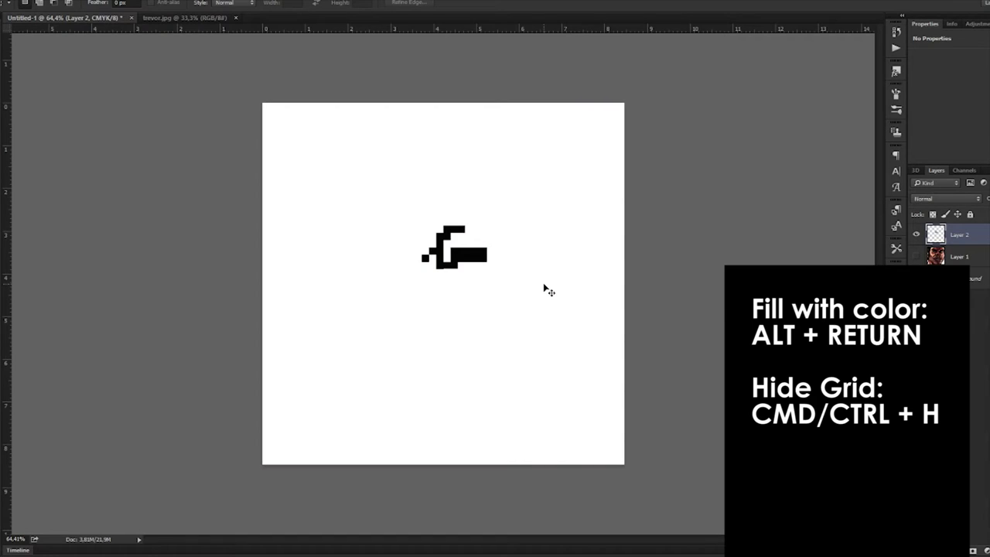
pyautogui.hotkey('ctrl', 'h')
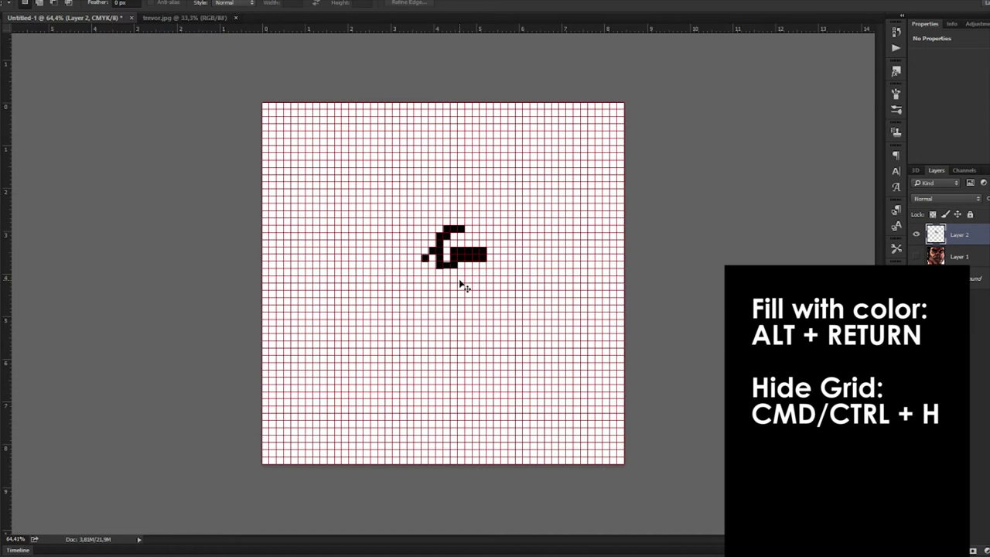
# - Fill the thin gap along the lower edge of the nostril outline with black and show the Layer 1 reference again
pyautogui.scroll(4, 452, 282)
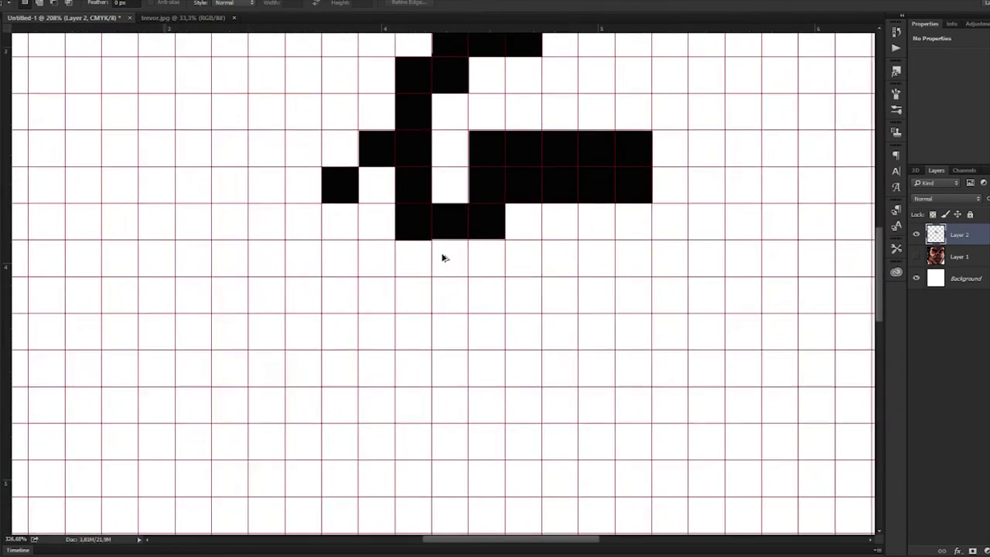
pyautogui.scroll(4, 444, 257)
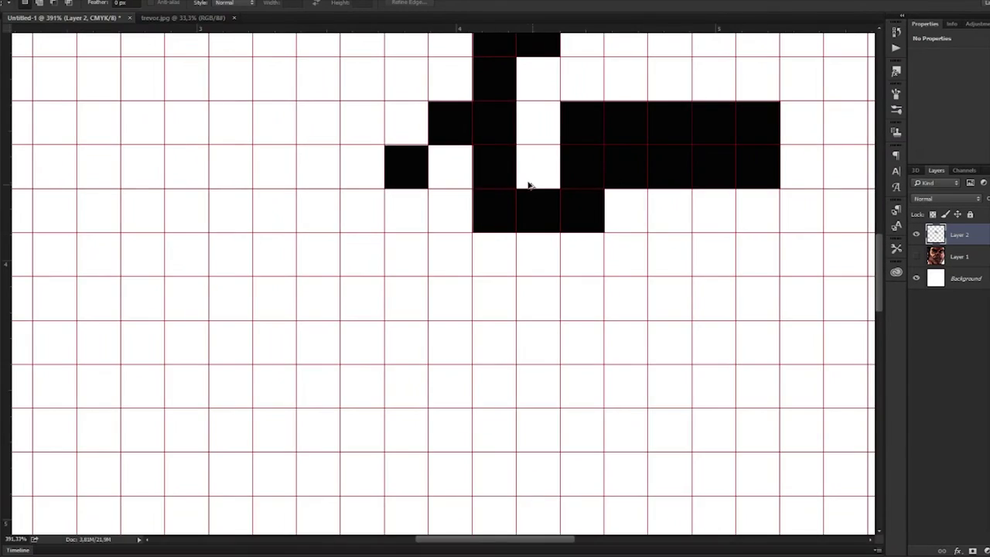
pyautogui.scroll(3, 560, 210)
pyautogui.moveTo(458, 266); pyautogui.dragTo(690, 296)
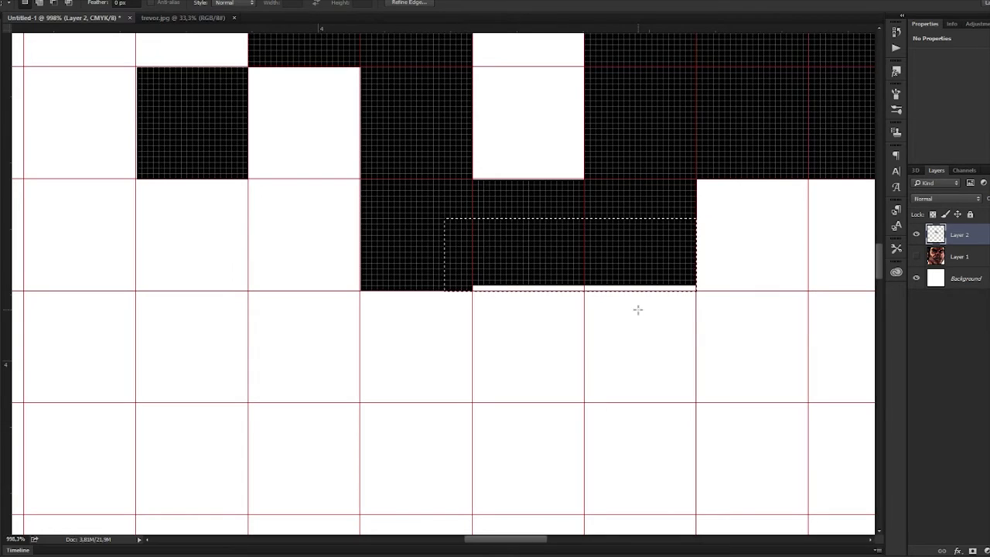
pyautogui.hotkey('alt', 'BackSpace')
pyautogui.hotkey('ctrl', 'd')
pyautogui.scroll(-4, 598, 349)
pyautogui.click(916, 256)
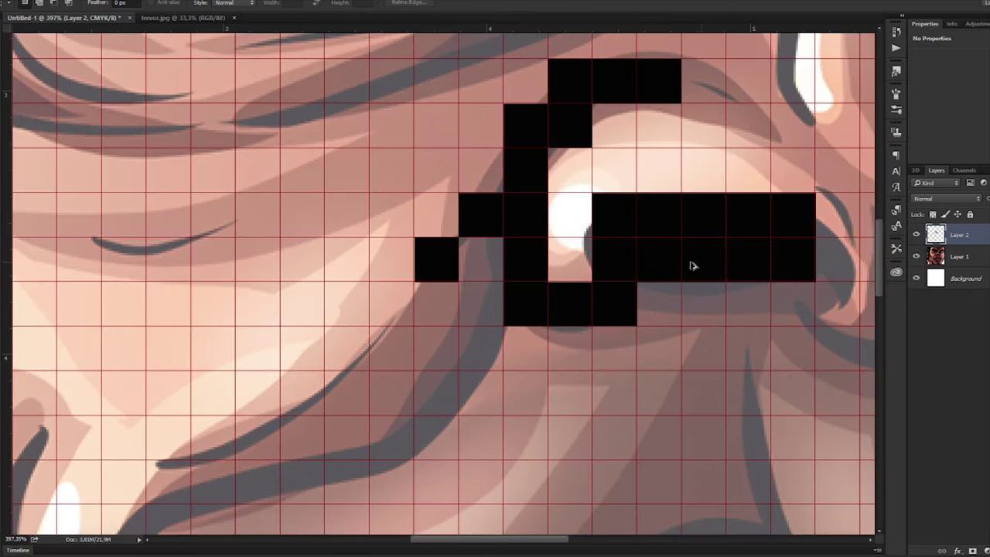
# - Select the grid cells from the end of the filled nostril along the dark line beneath the nose tip
pyautogui.scroll(2, 670, 261)
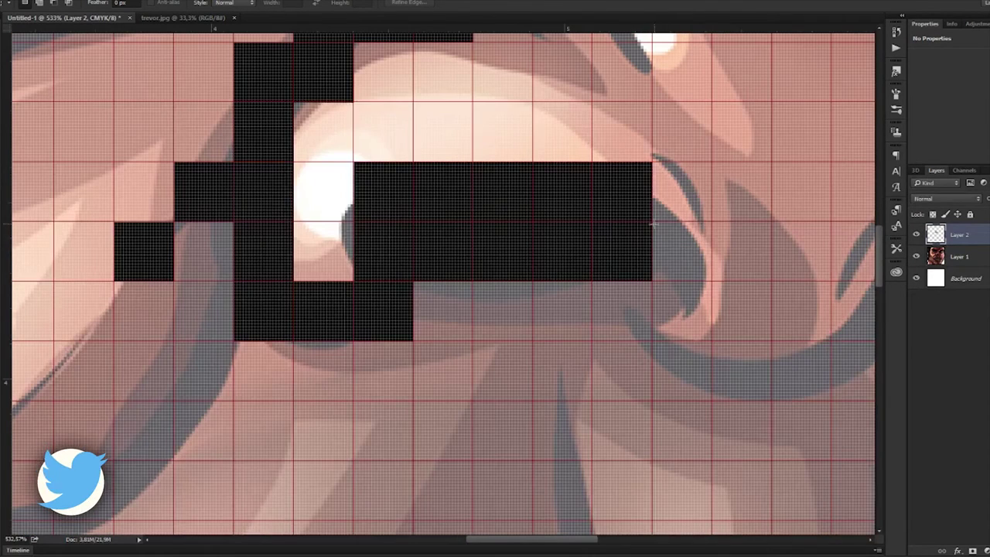
pyautogui.moveTo(654, 223); pyautogui.dragTo(712, 282)
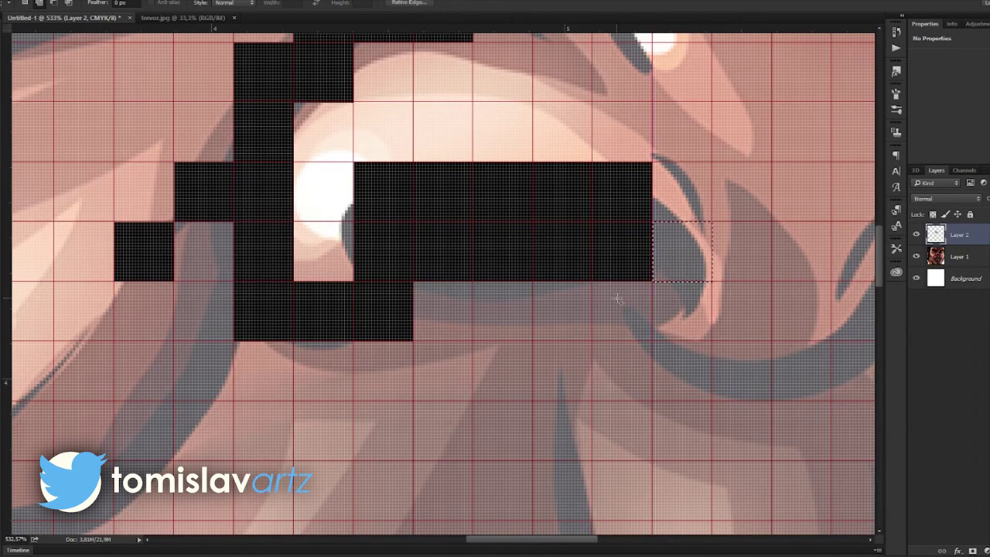
pyautogui.moveTo(604, 287); pyautogui.dragTo(830, 395)
pyautogui.scroll(-3, 823, 391)
pyautogui.scroll(3, 825, 387)
pyautogui.hscroll(5, 673, 294)
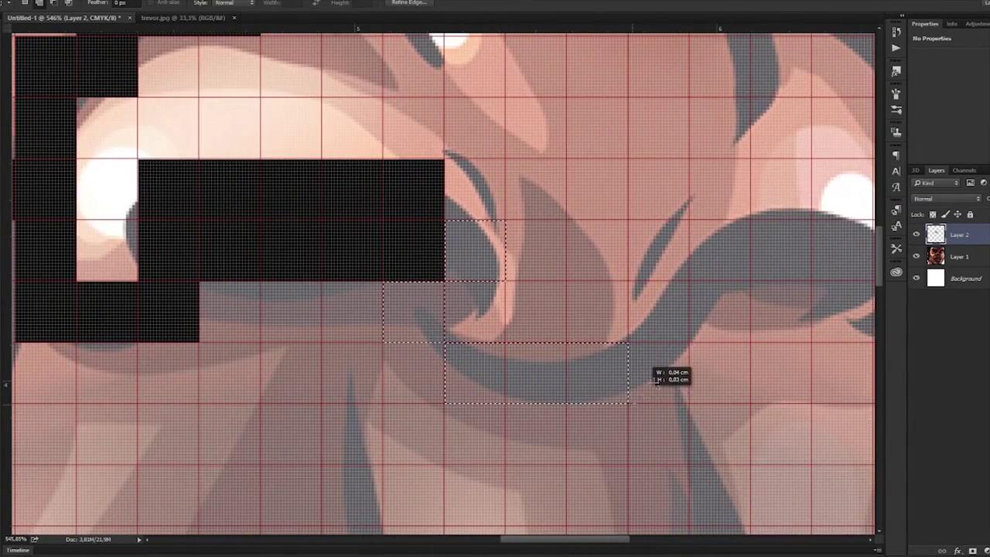
pyautogui.moveTo(656, 379); pyautogui.dragTo(688, 280)
pyautogui.moveTo(693, 342); pyautogui.dragTo(751, 221)
# - Add the grid cells covering the second nostril opening and its outer lower edge to the selection
pyautogui.hscroll(6, 753, 230)
pyautogui.moveTo(481, 221); pyautogui.dragTo(600, 285)
pyautogui.moveTo(603, 282); pyautogui.dragTo(543, 342)
pyautogui.moveTo(605, 341); pyautogui.dragTo(728, 160)
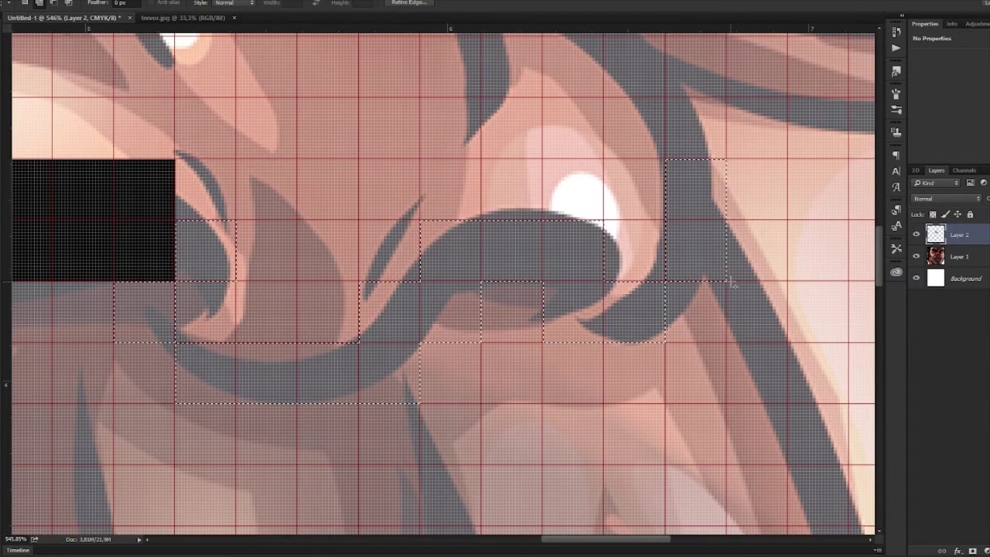
pyautogui.moveTo(741, 292); pyautogui.dragTo(790, 342)
pyautogui.moveTo(786, 281)
pyautogui.mouseDown()
pyautogui.moveTo(727, 227)
pyautogui.moveTo(789, 280)
pyautogui.mouseUp()
# - Extend the selection with the grid cells along the upper curve of the second nostril's wing
pyautogui.scroll(3, 674, 276)
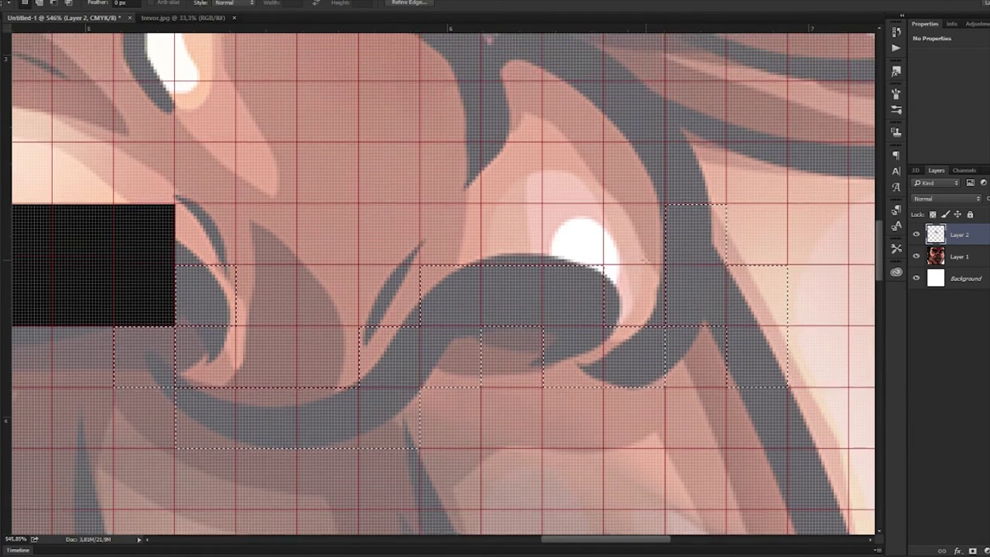
pyautogui.moveTo(605, 118); pyautogui.dragTo(726, 243)
pyautogui.moveTo(664, 239); pyautogui.dragTo(604, 178)
pyautogui.scroll(-5, 556, 477)
pyautogui.scroll(5, 555, 477)
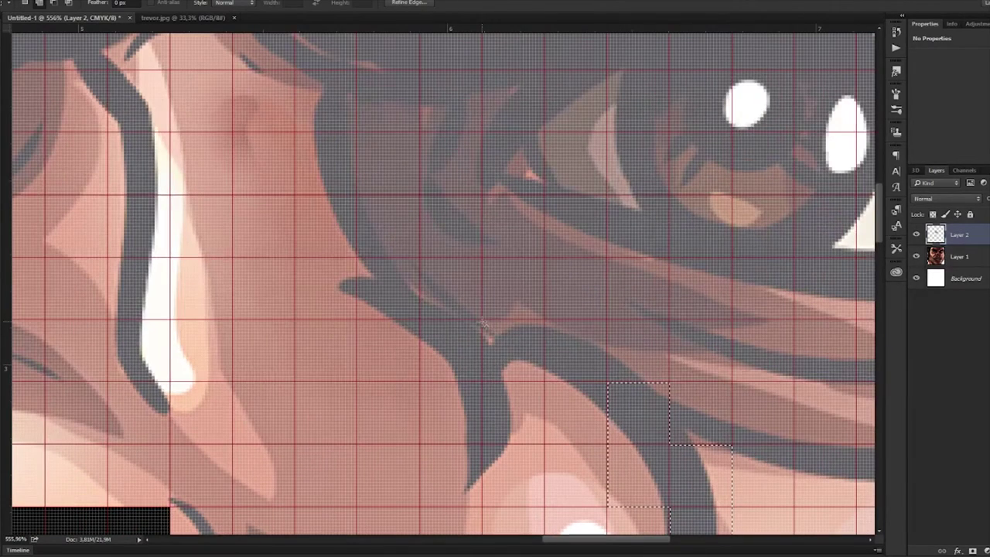
pyautogui.moveTo(485, 325); pyautogui.dragTo(607, 380)
pyautogui.scroll(-2, 542, 387)
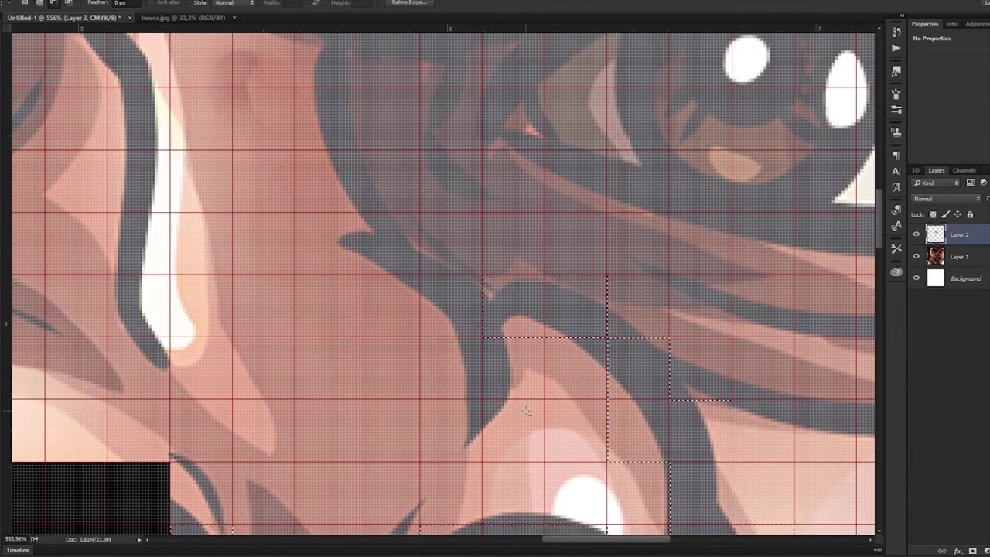
# - Fill the selected nose cells with black, deselect, and toggle the Layer 1 reference off and on to preview the result
pyautogui.hotkey('alt', 'BackSpace')
pyautogui.hotkey('ctrl', 'd')
pyautogui.scroll(-8, 526, 413)
pyautogui.click(918, 256)
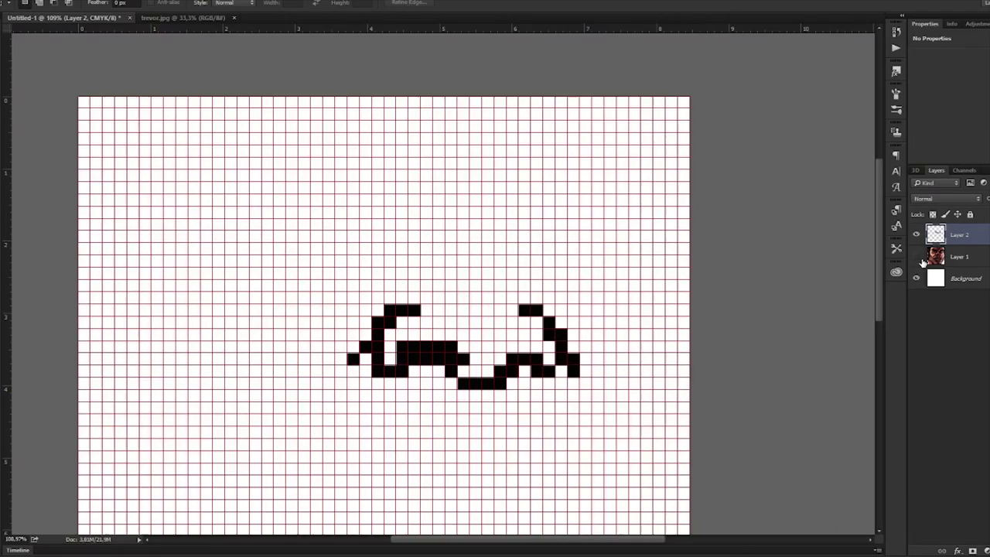
pyautogui.click(918, 257)
pyautogui.scroll(5, 351, 254)
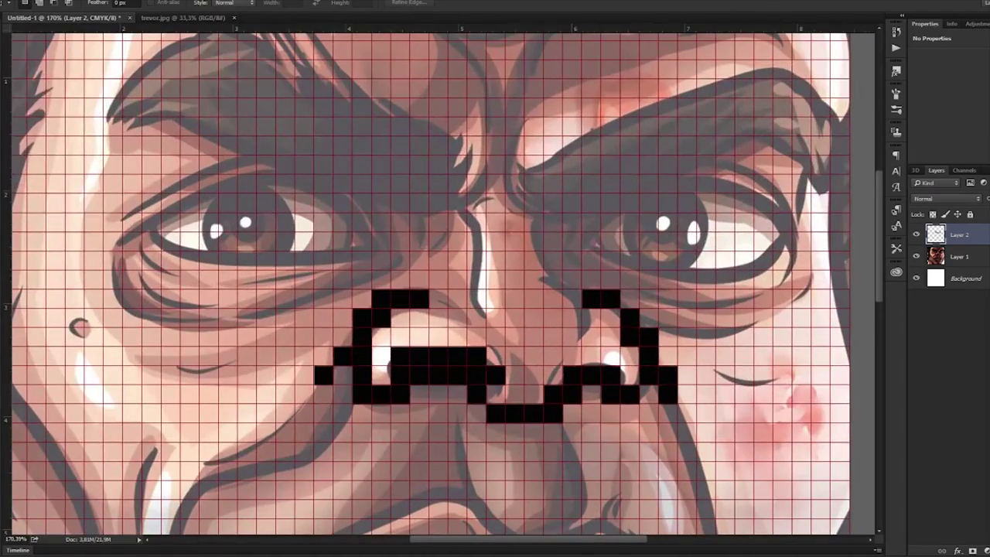
# - Try the Fill command with Foreground Color as the contents and undo the fill
pyautogui.click(56, 0)
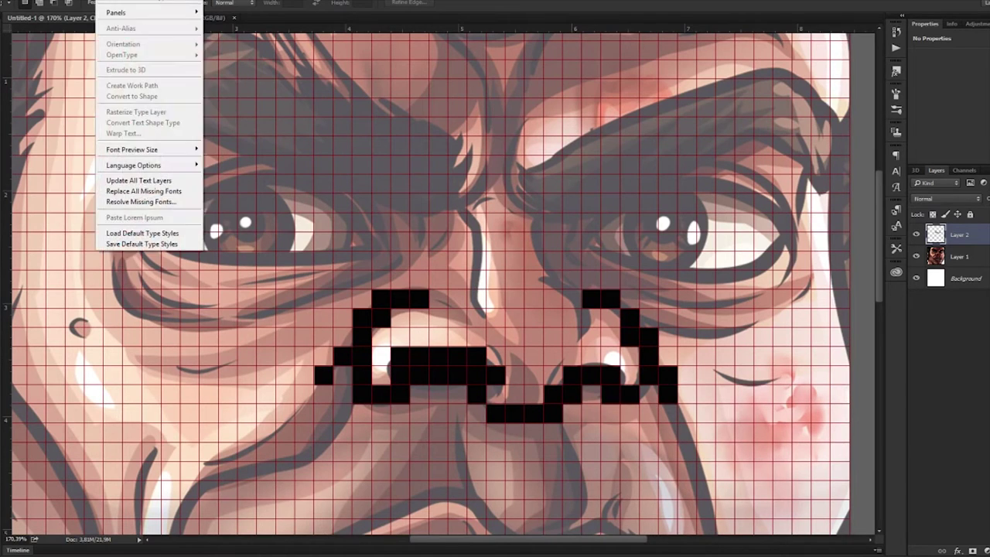
pyautogui.moveTo(83, 0)
pyautogui.moveTo(31, 0)
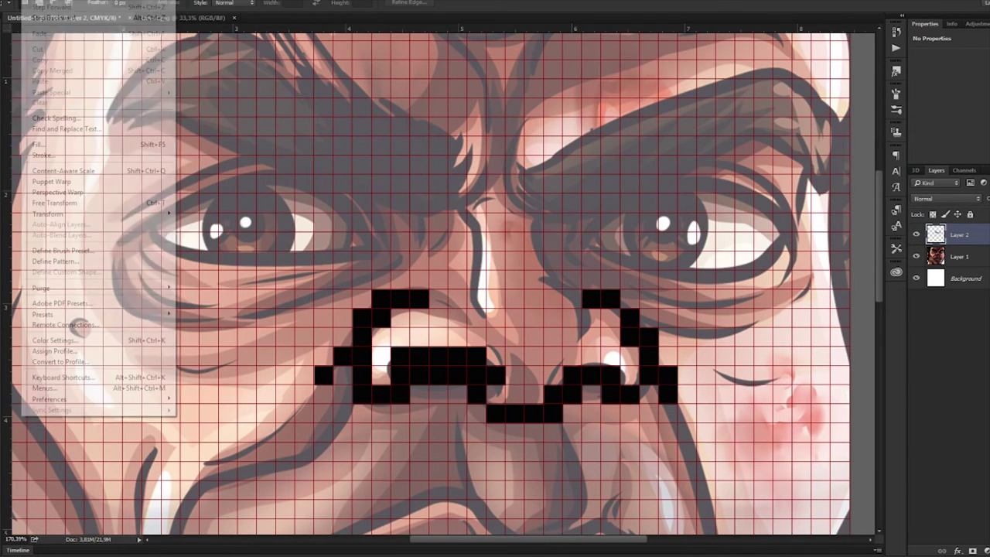
pyautogui.click(51, 145)
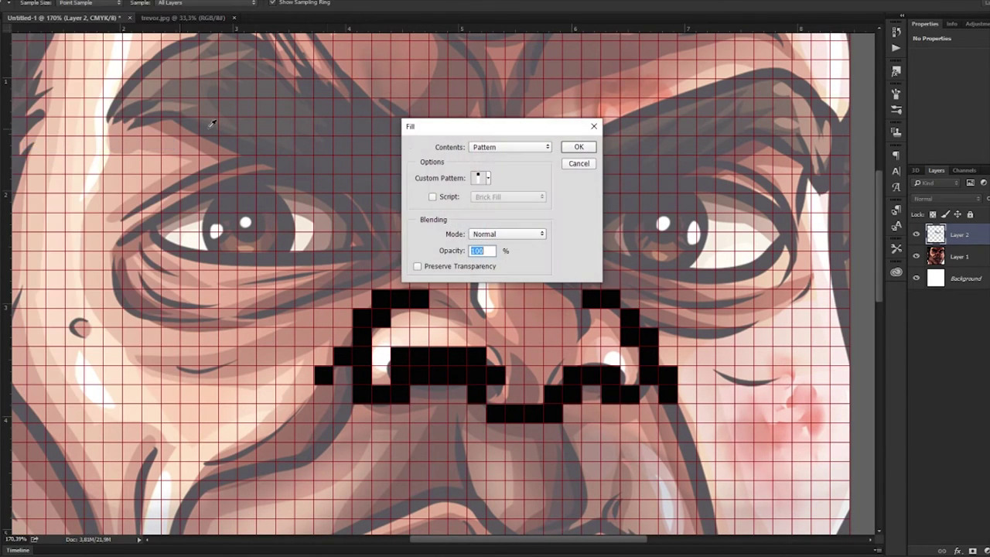
pyautogui.click(500, 150)
pyautogui.click(484, 160)
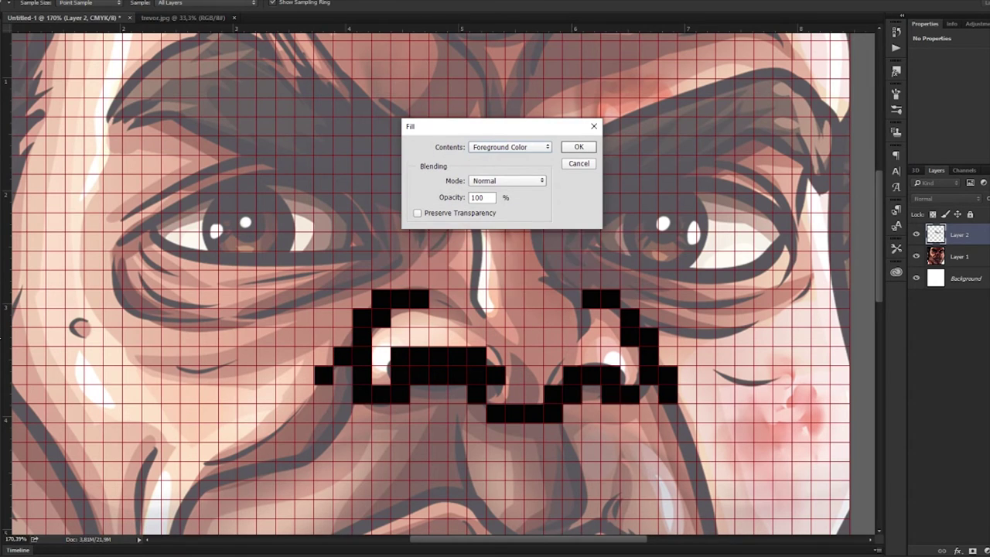
pyautogui.click(545, 148)
pyautogui.click(511, 165)
pyautogui.click(500, 148)
pyautogui.click(499, 158)
pyautogui.click(580, 147)
pyautogui.hotkey('ctrl', 'z')
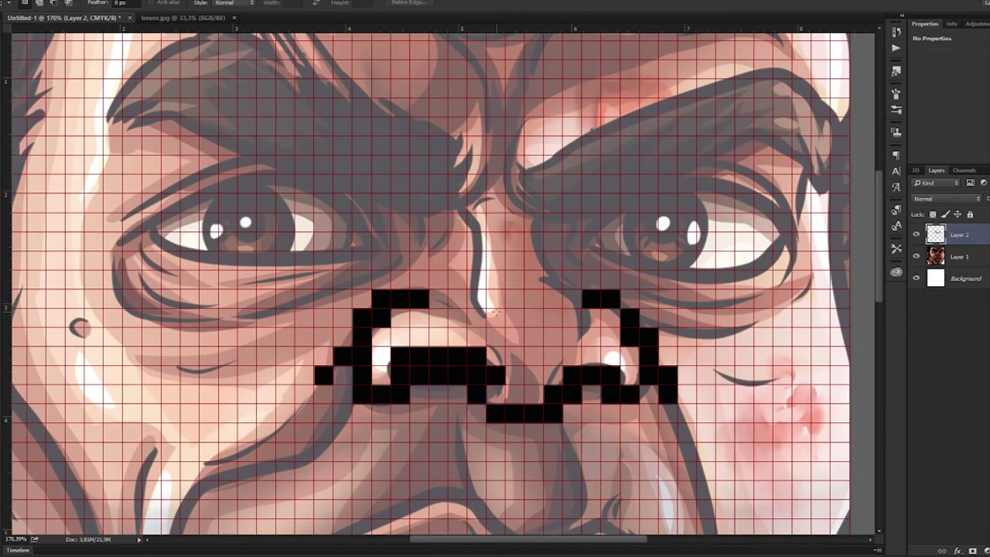
# - Select the grid cells tracing both sides of the nose bridge and the inner nostril line, and fill them with black
pyautogui.scroll(2, 497, 316)
pyautogui.scroll(-2, 497, 316)
pyautogui.scroll(6, 612, 275)
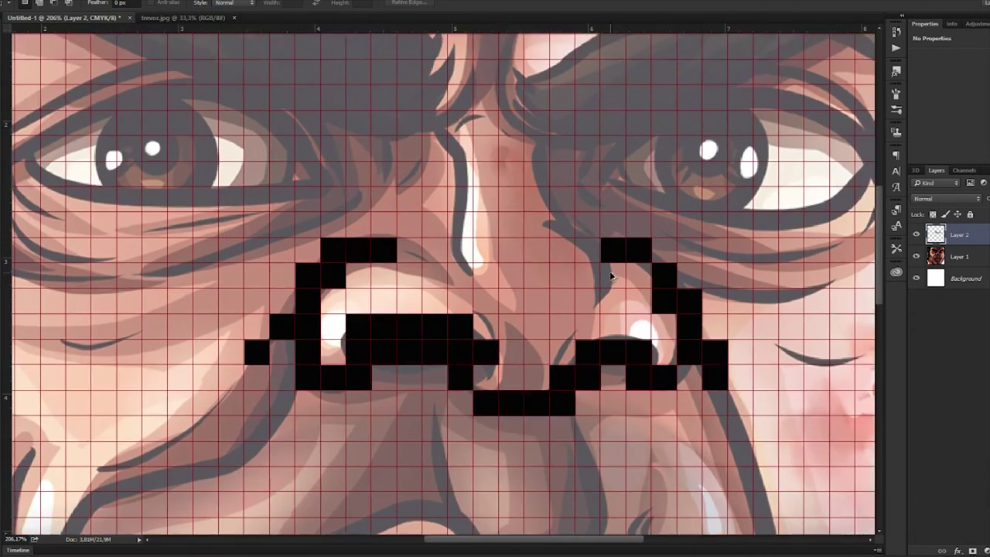
pyautogui.moveTo(639, 346)
pyautogui.mouseDown()
pyautogui.moveTo(595, 259)
pyautogui.moveTo(507, 171)
pyautogui.mouseUp()
pyautogui.scroll(1, 513, 180)
pyautogui.moveTo(550, 206); pyautogui.dragTo(462, 74)
pyautogui.moveTo(462, 162); pyautogui.dragTo(507, 206)
pyautogui.moveTo(375, 294); pyautogui.dragTo(334, 216)
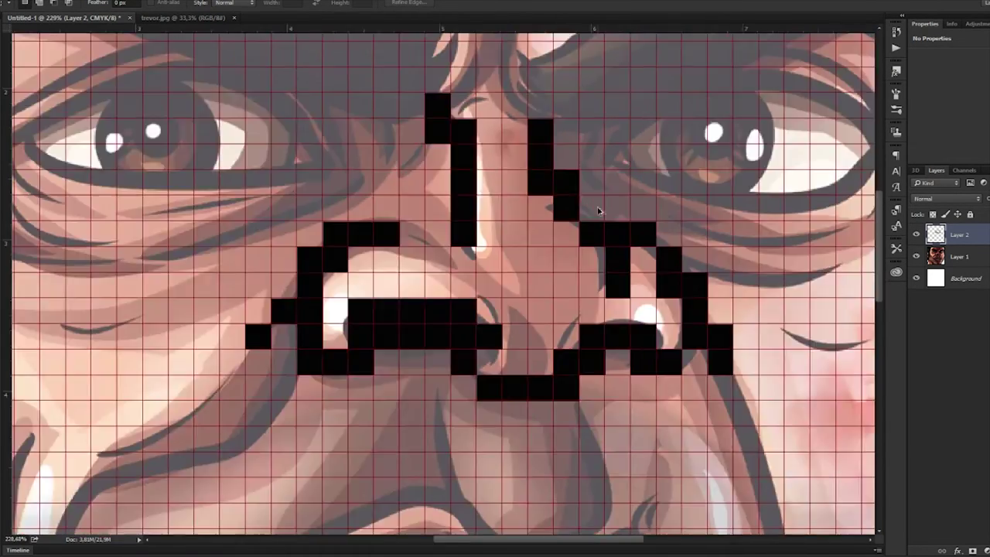
# - Select the grid cells along the cheek fold beside the first nostril, drop a stray cell, fill them with black and deselect
pyautogui.scroll(-8, 598, 212)
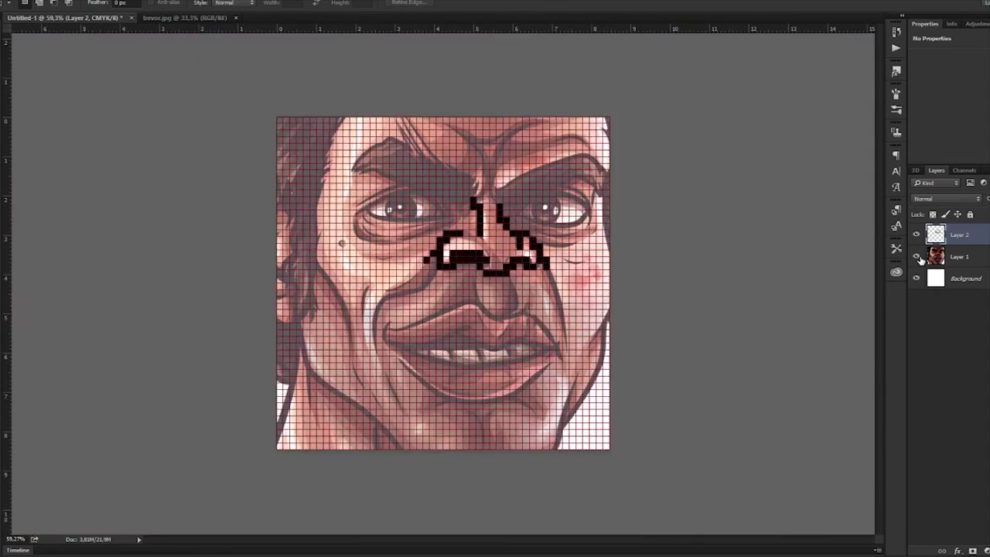
pyautogui.scroll(8, 470, 286)
pyautogui.moveTo(313, 297); pyautogui.dragTo(308, 295)
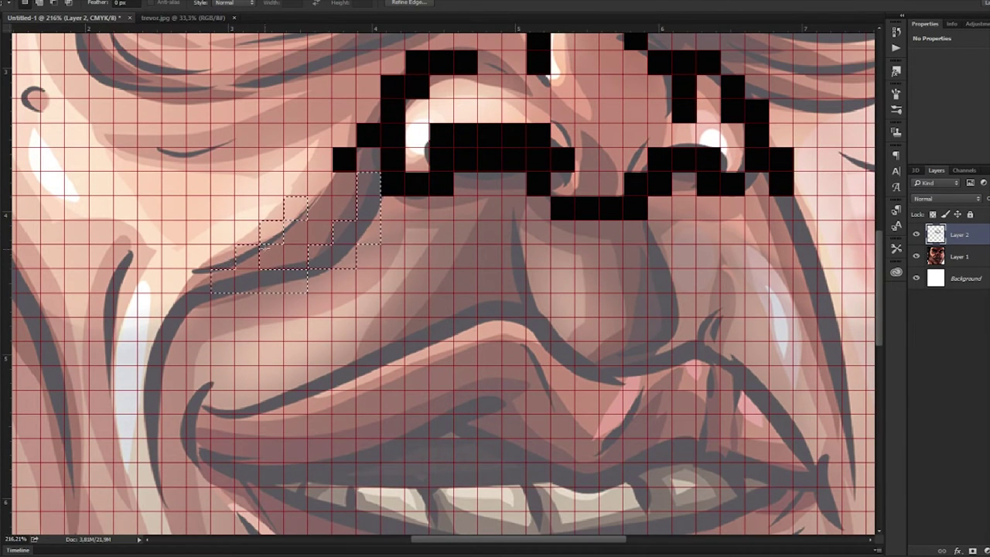
pyautogui.scroll(2, 269, 247)
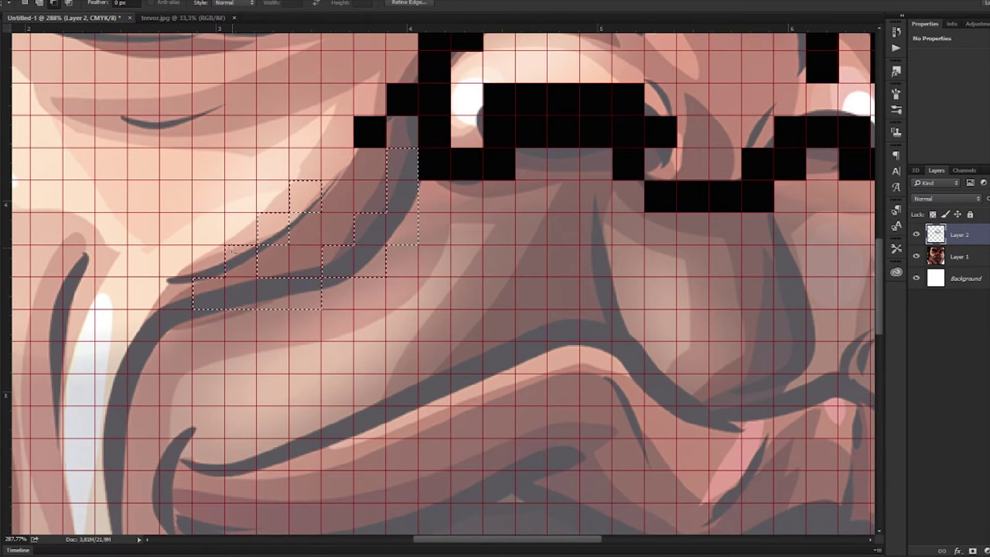
pyautogui.moveTo(229, 247); pyautogui.dragTo(256, 273)
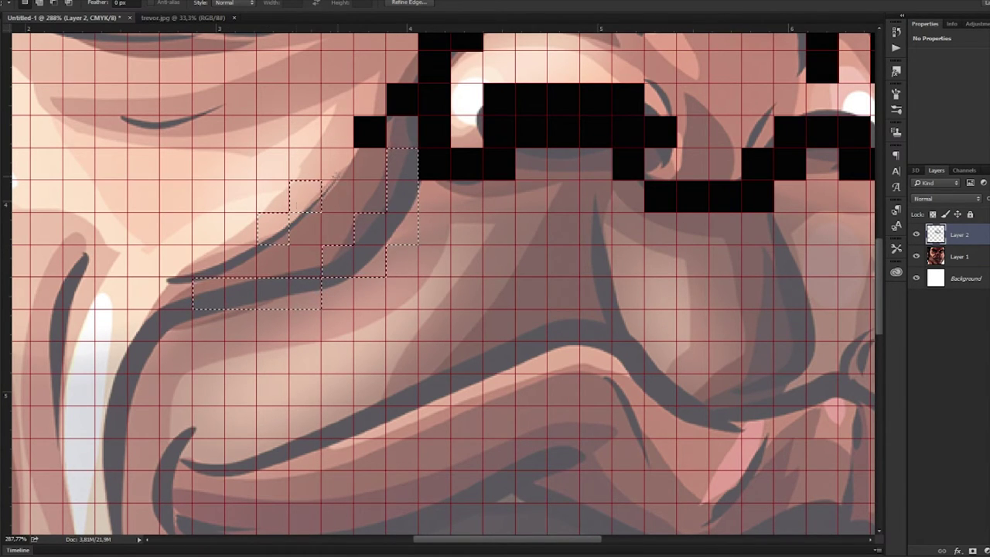
pyautogui.hotkey('alt', 'BackSpace')
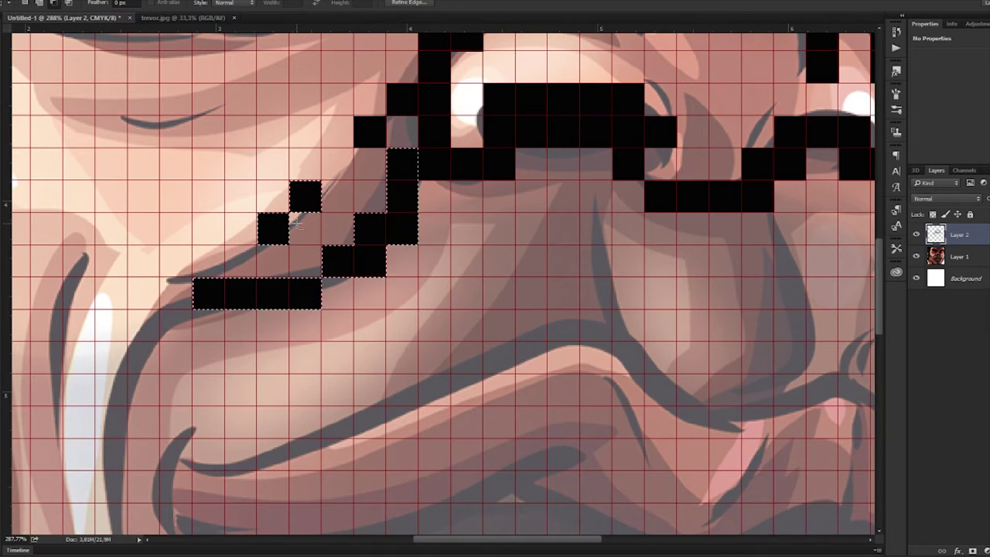
pyautogui.hotkey('ctrl', 'd')
pyautogui.scroll(-3, 299, 221)
pyautogui.scroll(-2, 309, 255)
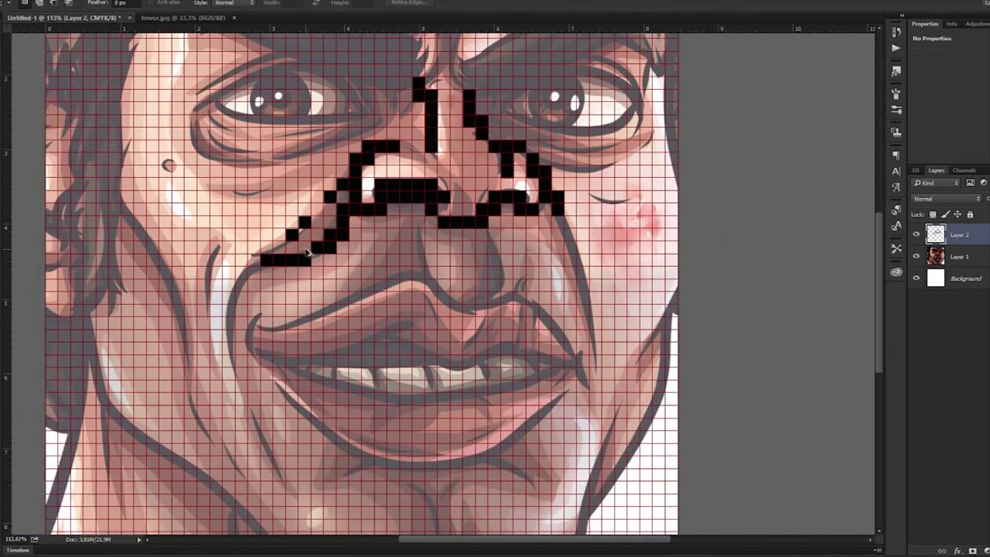
# - Select the stepped grid cells continuing the cheek fold down towards the mouth corner and fill them with black
pyautogui.scroll(4, 287, 224)
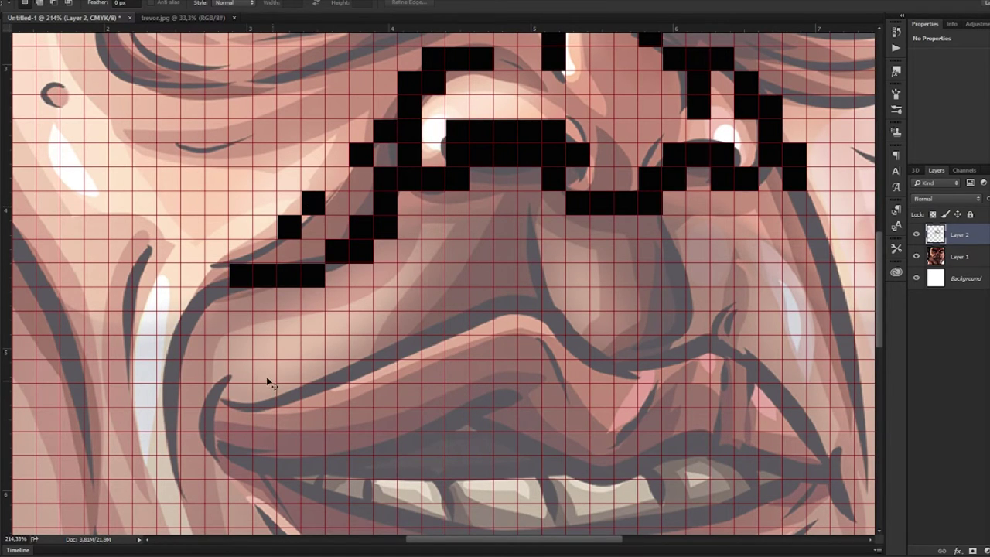
pyautogui.hscroll(-2, 281, 322)
pyautogui.scroll(4, 302, 263)
pyautogui.scroll(-2, 301, 263)
pyautogui.moveTo(287, 210); pyautogui.dragTo(254, 279)
pyautogui.moveTo(253, 245); pyautogui.dragTo(219, 349)
pyautogui.moveTo(219, 315); pyautogui.dragTo(188, 337)
pyautogui.hotkey('alt', 'BackSpace')
# - Select the grid cells along the fold running down from the second nostril's wing and fill them with black
pyautogui.scroll(-3, 495, 283)
pyautogui.moveTo(698, 345); pyautogui.dragTo(718, 372)
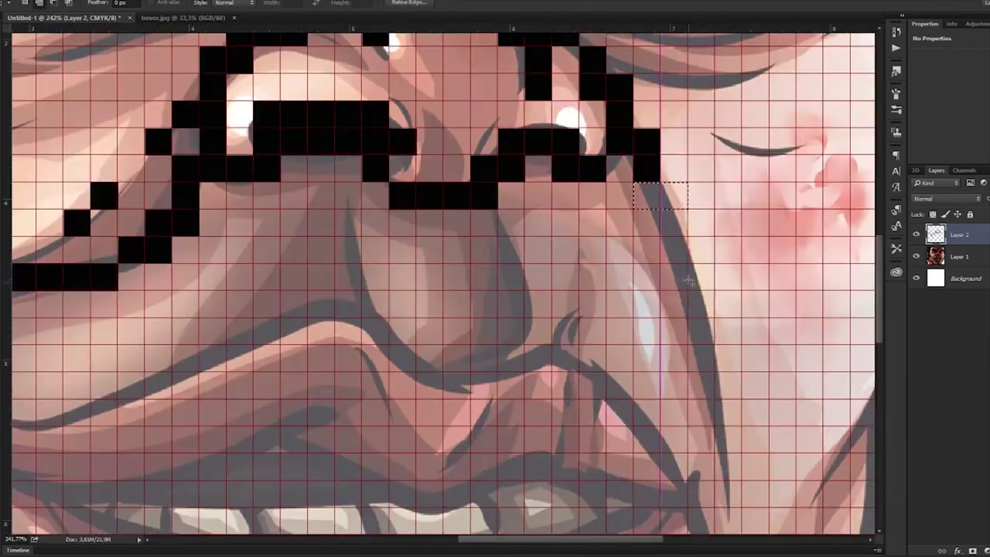
pyautogui.scroll(5, 495, 283)
pyautogui.hotkey('alt', 'BackSpace')
pyautogui.scroll(-6, 442, 283)
pyautogui.scroll(6, 297, 322)
pyautogui.moveTo(228, 178); pyautogui.dragTo(202, 155)
pyautogui.hotkey('alt', 'BackSpace')
# - Select and fill with black the grid cells along the remaining outlines of the mouth, eyes, eyebrows, wrinkles, hair, ear and face contour
pyautogui.scroll(5, 206, 161)
pyautogui.moveTo(653, 204); pyautogui.dragTo(681, 237)
pyautogui.hotkey('alt', 'BackSpace')
pyautogui.moveTo(343, 343); pyautogui.dragTo(373, 374)
pyautogui.scroll(-3, 495, 283)
pyautogui.moveTo(526, 128); pyautogui.dragTo(554, 156)
pyautogui.hotkey('alt', 'BackSpace')
pyautogui.scroll(3, 500, 298)
pyautogui.moveTo(663, 172); pyautogui.dragTo(691, 198)
pyautogui.scroll(-6, 495, 283)
pyautogui.moveTo(486, 457); pyautogui.dragTo(517, 510)
pyautogui.scroll(4, 517, 387)
pyautogui.moveTo(650, 276); pyautogui.dragTo(679, 305)
pyautogui.hotkey('alt', 'BackSpace')
pyautogui.scroll(4, 495, 284)
pyautogui.moveTo(515, 307); pyautogui.dragTo(544, 336)
pyautogui.moveTo(645, 150); pyautogui.dragTo(673, 208)
pyautogui.hotkey('alt', 'BackSpace')
pyautogui.hotkey('alt', 'BackSpace')
# - Hide the Layer 1 reference to preview the black outline on white, and show it again
pyautogui.scroll(-3, 400, 314)
pyautogui.scroll(5, 462, 388)
pyautogui.scroll(-3, 495, 279)
pyautogui.click(916, 256)
pyautogui.scroll(-10, 567, 320)
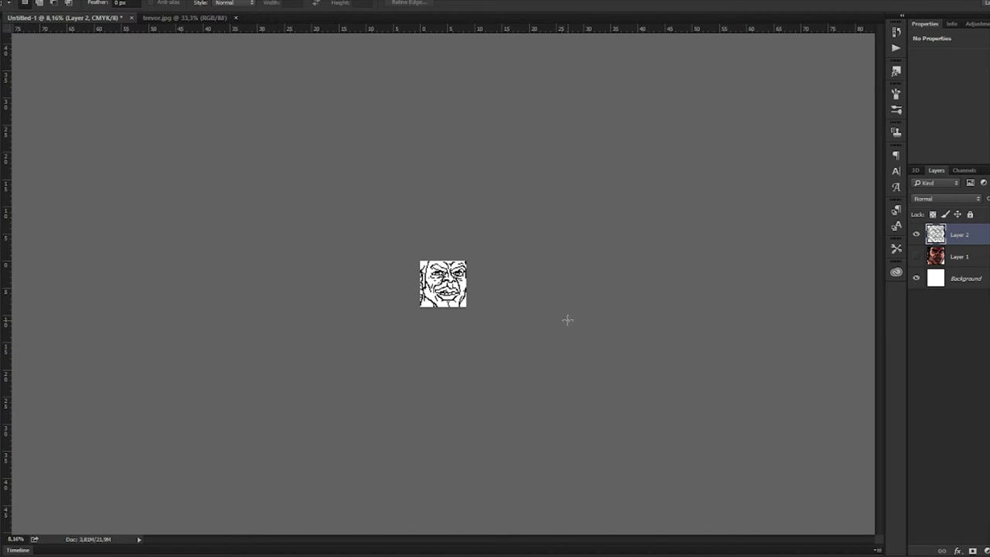
pyautogui.scroll(5, 451, 263)
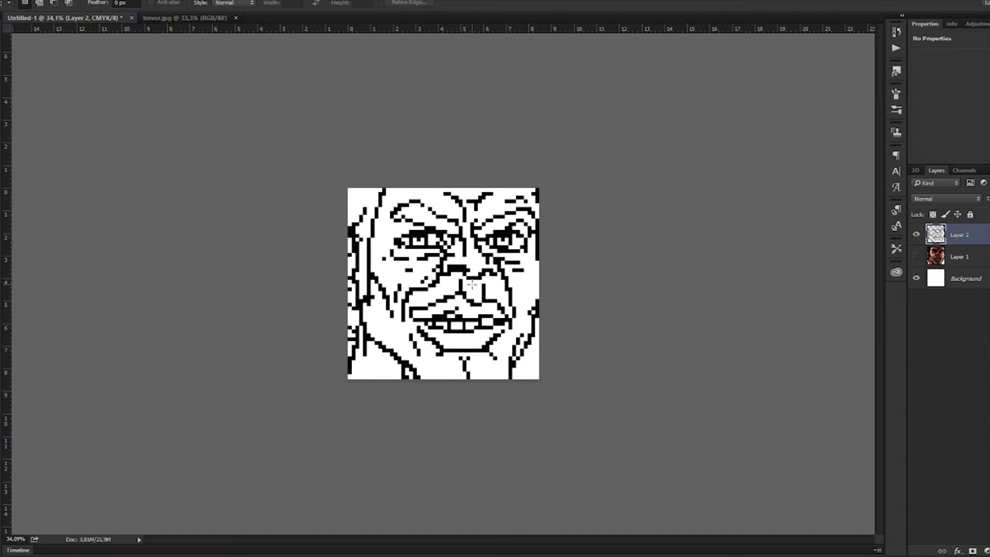
pyautogui.scroll(2, 471, 285)
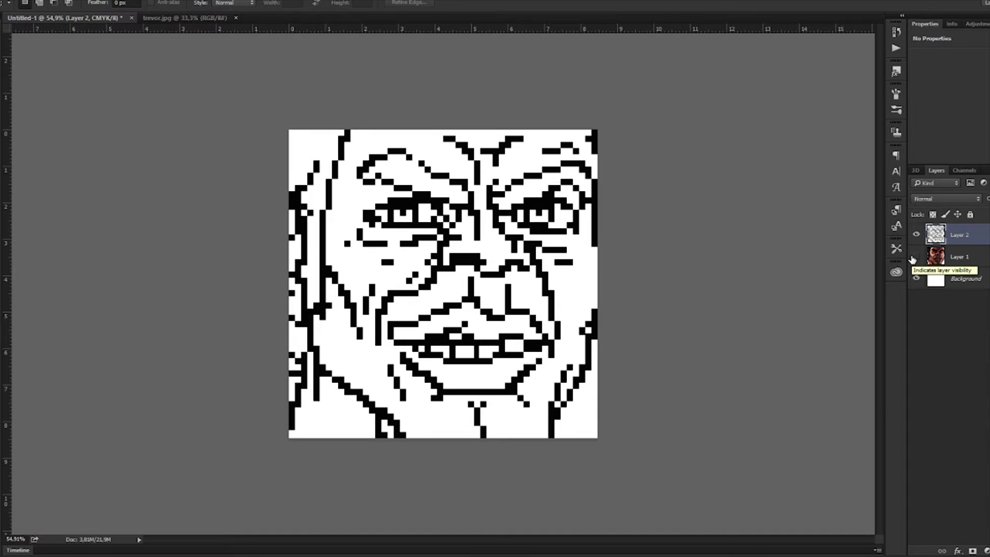
pyautogui.click(917, 256)
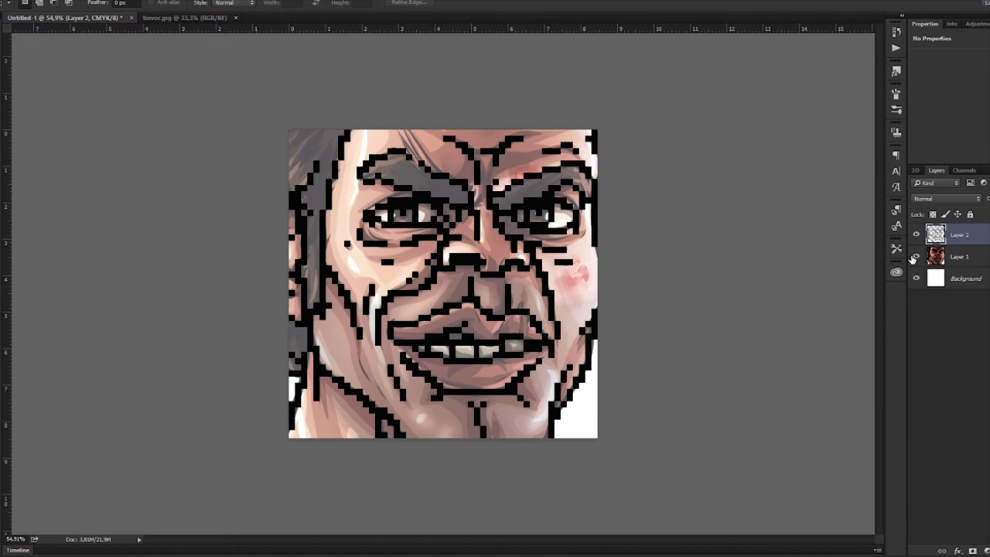
# - Show the grid to check the outline cells against the reference, and hide it again
pyautogui.scroll(2, 293, 231)
pyautogui.scroll(1, 292, 231)
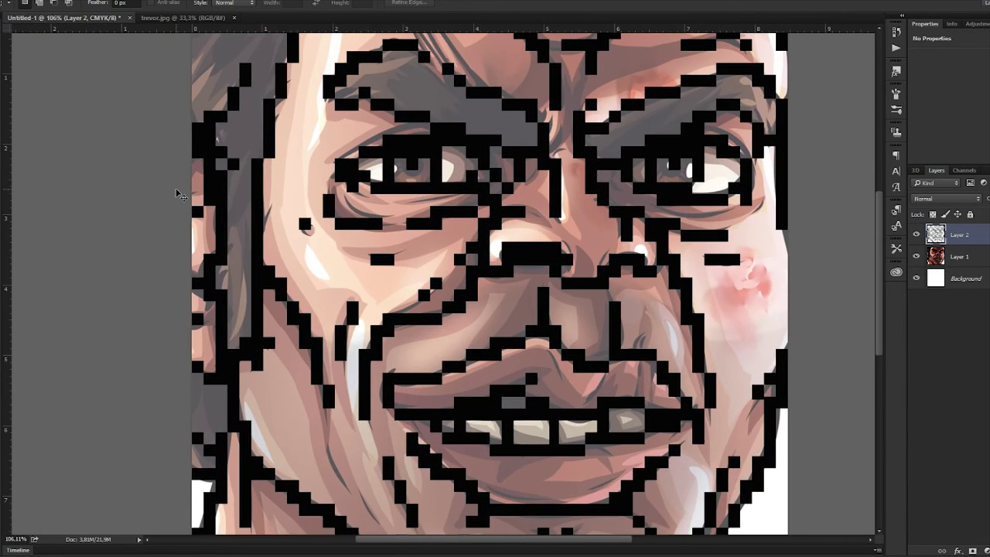
pyautogui.hotkey('ctrl', "'")
pyautogui.scroll(2, 213, 140)
pyautogui.moveTo(226, 141); pyautogui.dragTo(214, 162)
pyautogui.scroll(-5, 331, 110)
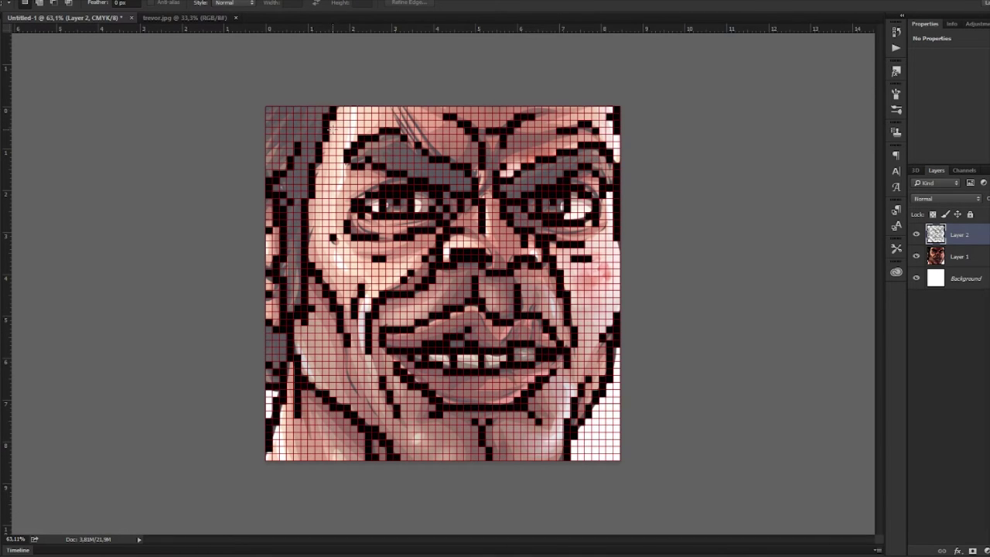
pyautogui.scroll(4, 396, 205)
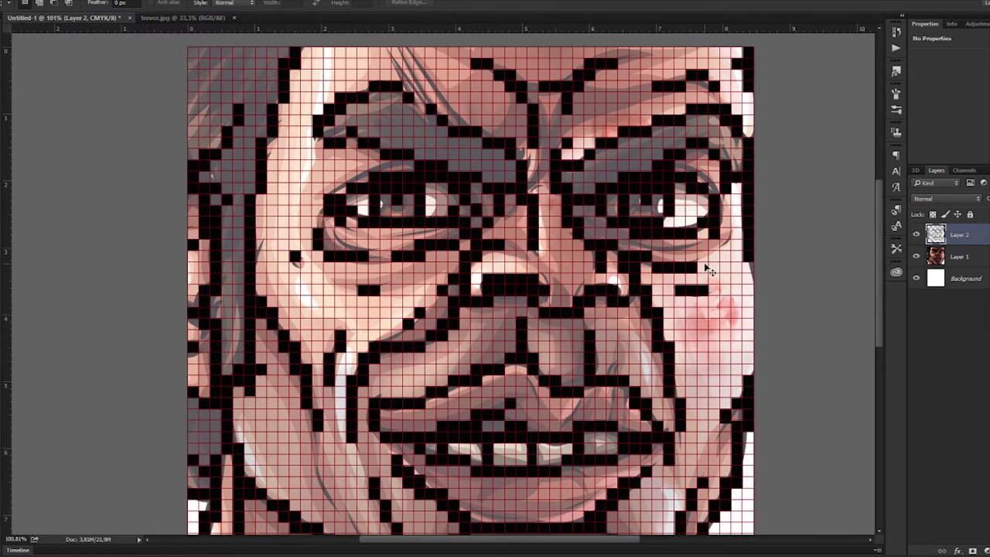
pyautogui.hotkey('ctrl', 'h')
pyautogui.scroll(-4, 490, 307)
pyautogui.scroll(3, 362, 309)
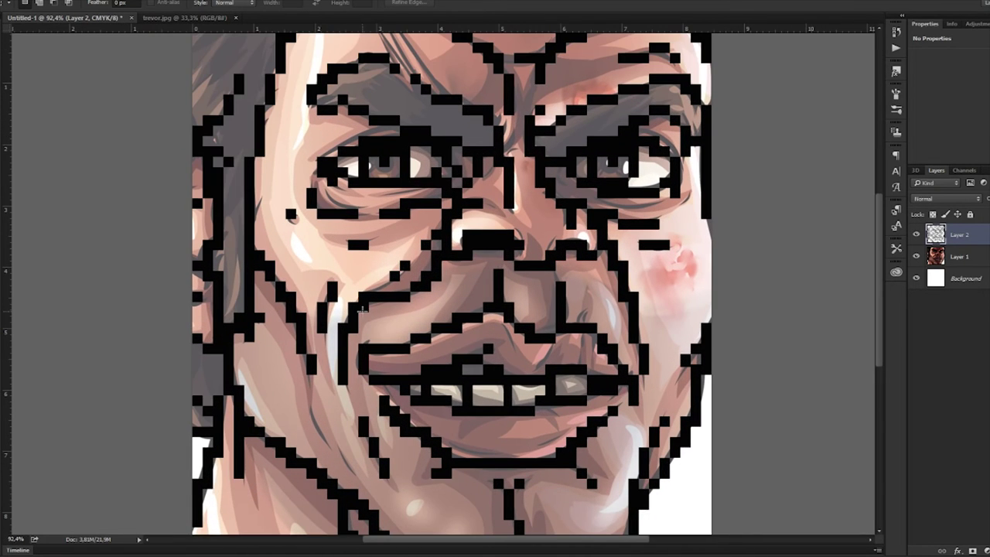
# - Examine the traced outline over the reference around the cheeks, mouth, jaw, eyebrows and eyes
pyautogui.scroll(-2, 352, 317)
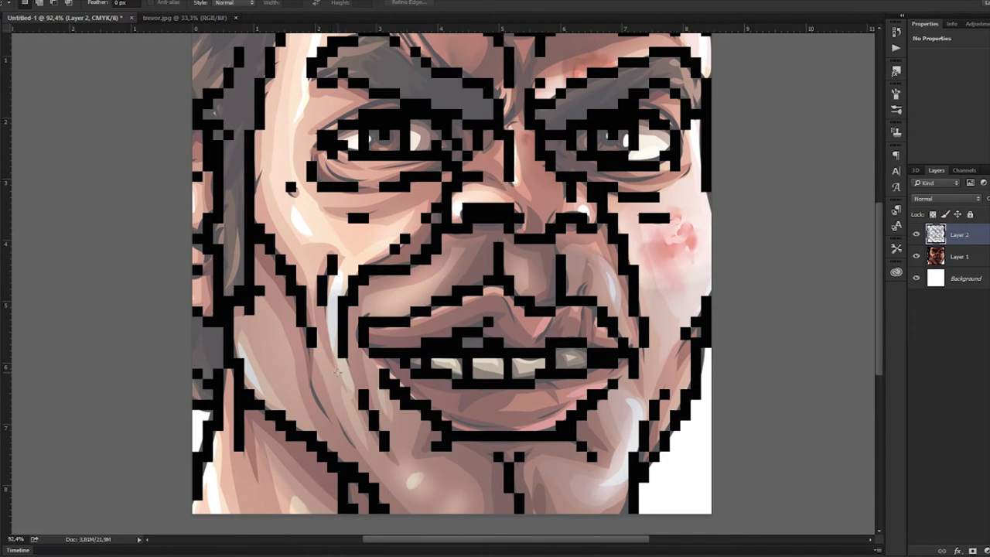
pyautogui.scroll(-1, 306, 440)
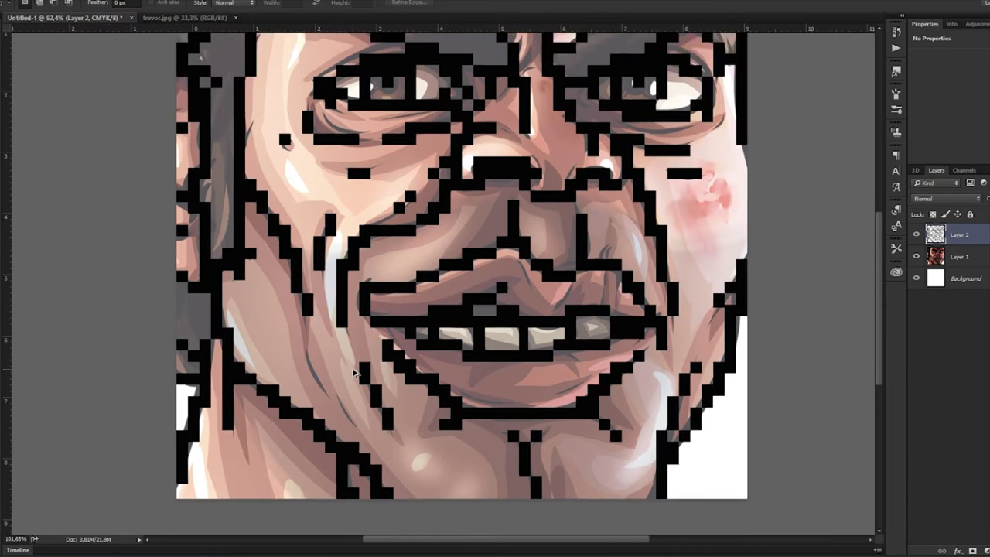
pyautogui.scroll(2, 244, 382)
pyautogui.scroll(-3, 309, 436)
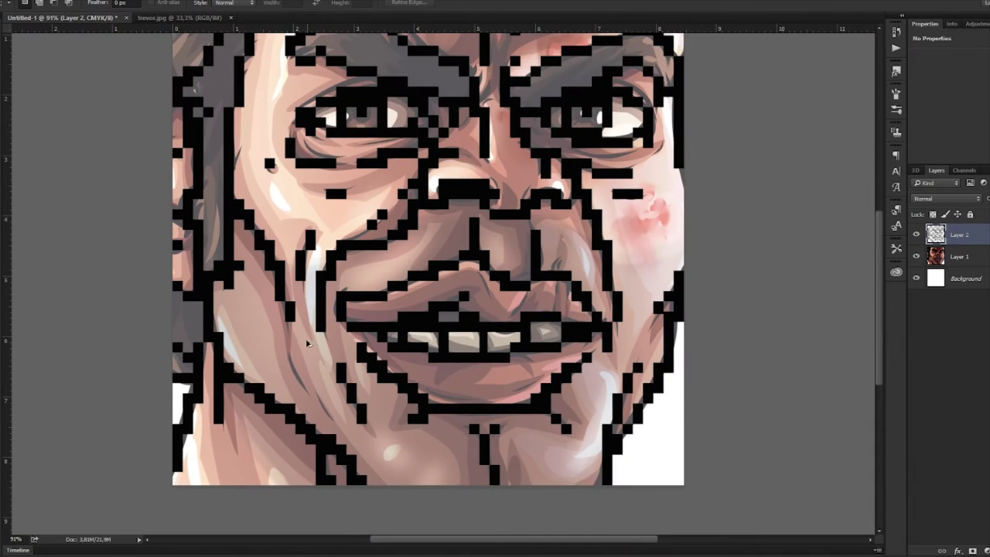
pyautogui.scroll(4, 309, 377)
pyautogui.scroll(-3, 332, 318)
pyautogui.scroll(5, 408, 160)
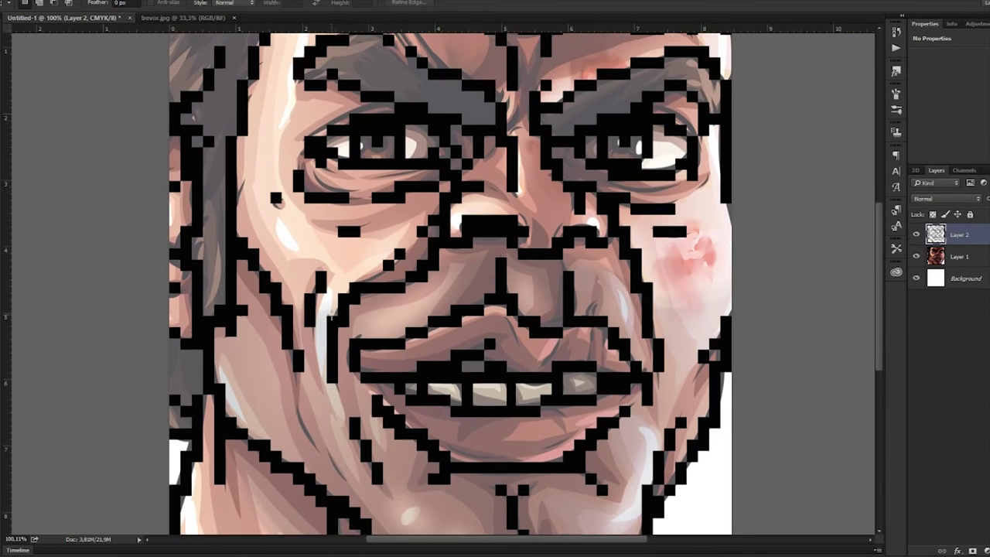
pyautogui.scroll(1, 407, 160)
pyautogui.scroll(4, 408, 160)
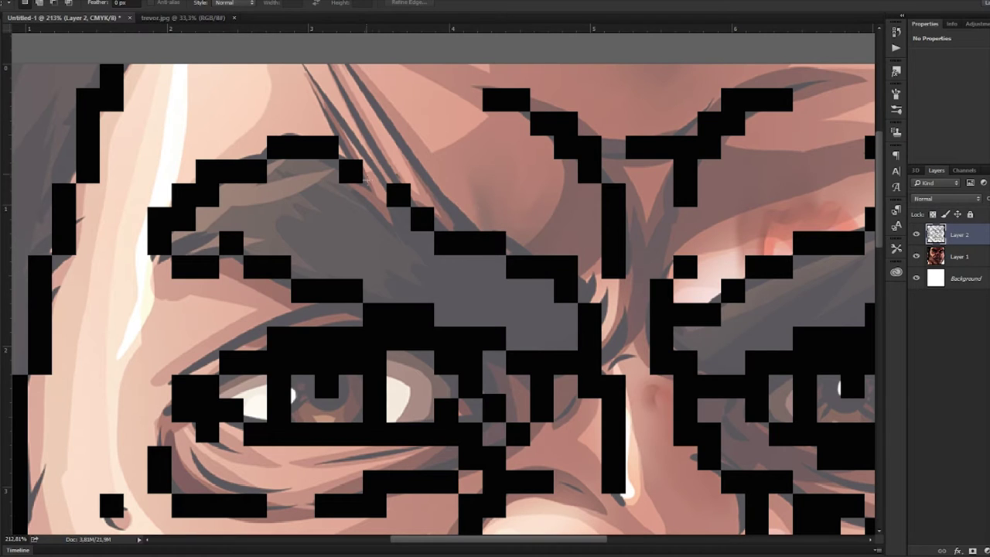
pyautogui.moveTo(352, 106)
pyautogui.mouseDown()
pyautogui.moveTo(387, 199)
pyautogui.moveTo(373, 173)
pyautogui.mouseUp()
pyautogui.scroll(-5, 373, 168)
pyautogui.scroll(3, 379, 92)
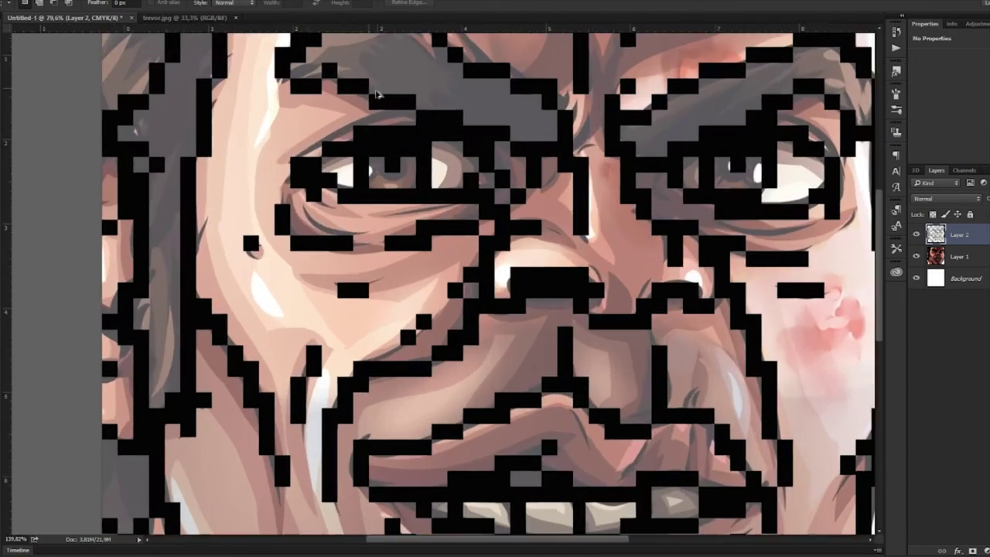
pyautogui.scroll(1, 380, 92)
pyautogui.scroll(-2, 458, 177)
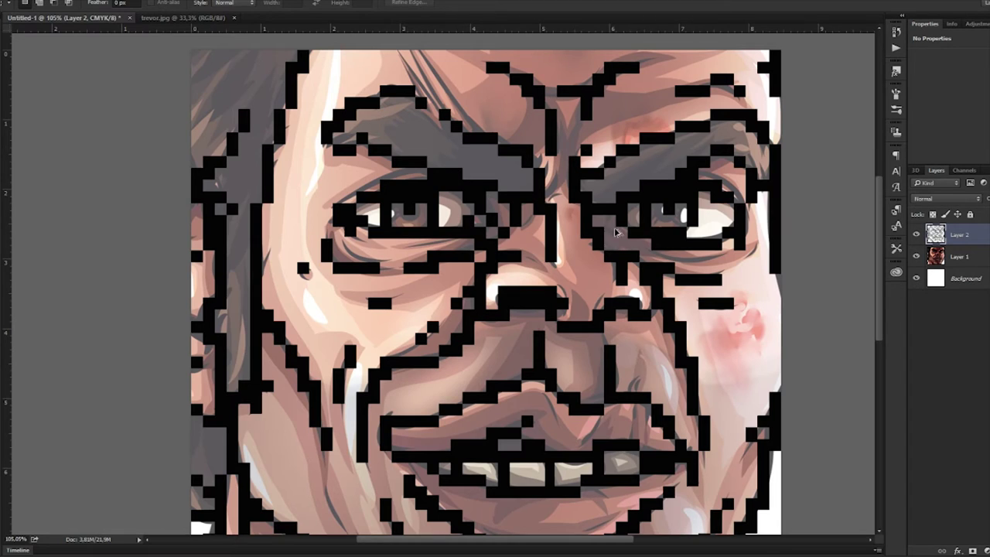
pyautogui.scroll(-2, 634, 240)
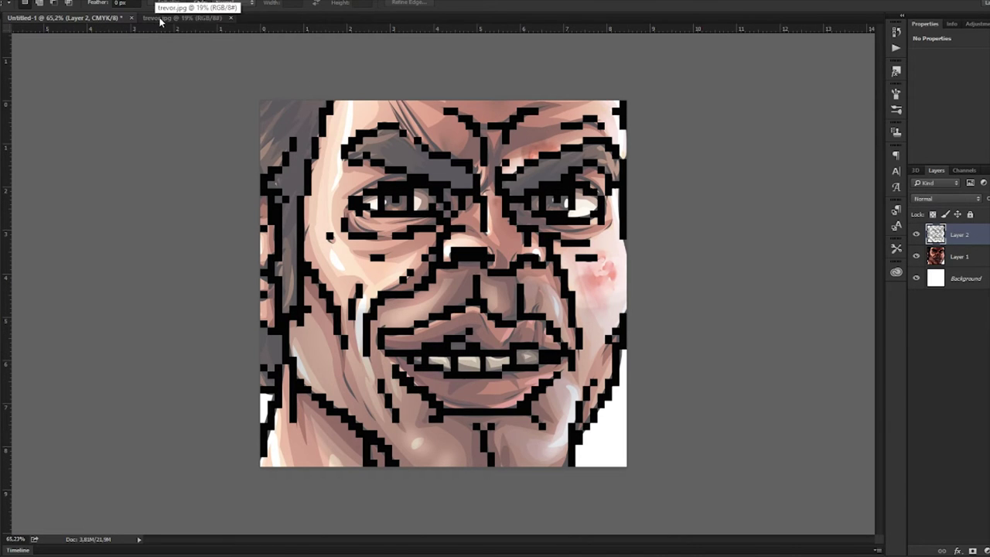
# - Float the trevor.jpg reference in its own window beside the pixel-art canvas
pyautogui.moveTo(156, 21); pyautogui.dragTo(90, 44)
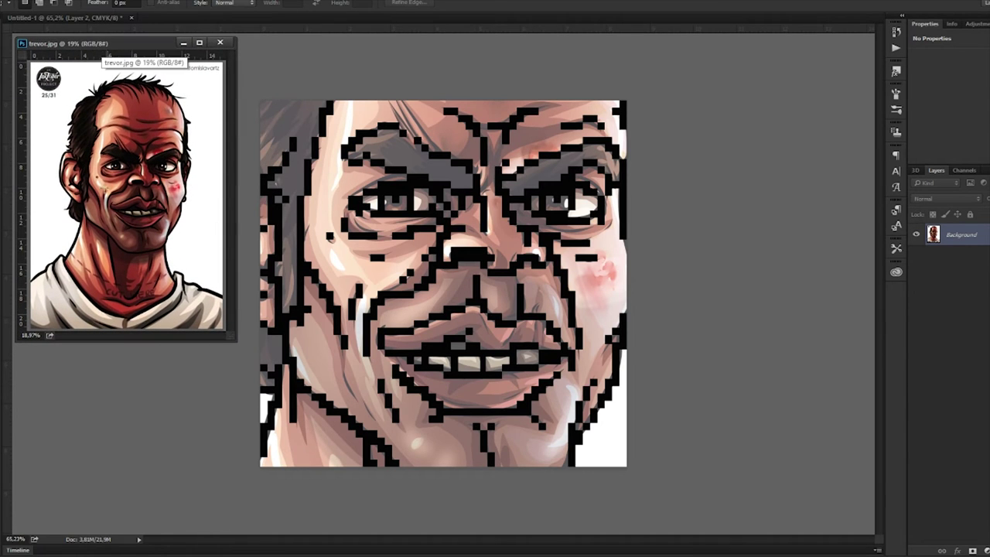
pyautogui.scroll(-3, 85, 175)
pyautogui.scroll(1, 84, 176)
pyautogui.scroll(2, 84, 177)
# - Sample a skin colour from the forehead of the trevor.jpg reference with the Eyedropper tool
pyautogui.press('i')
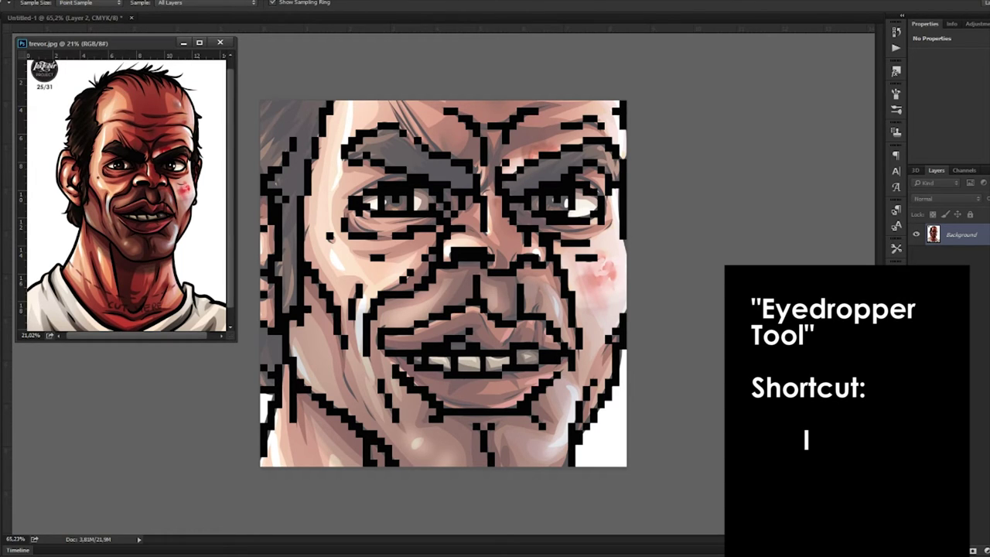
pyautogui.click(129, 87)
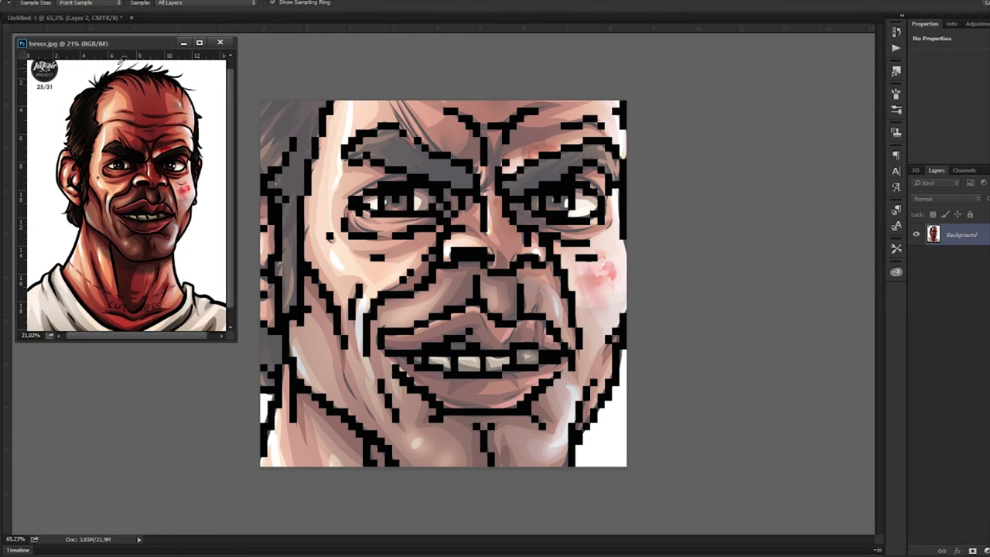
pyautogui.press('v')
pyautogui.press('i')
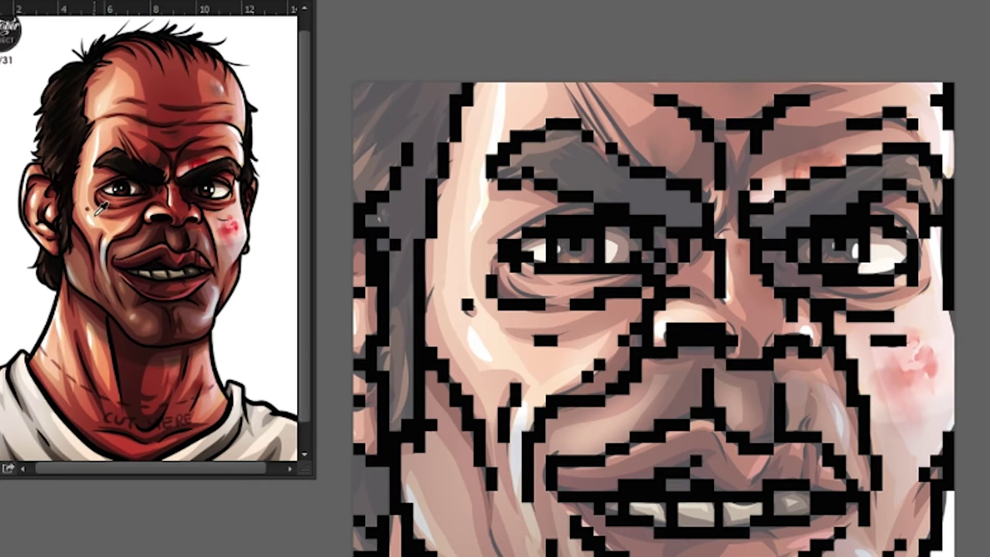
# - Return to the Untitled-1 canvas and show the grid over the outlined portrait
pyautogui.click(643, 194)
pyautogui.scroll(4, 526, 270)
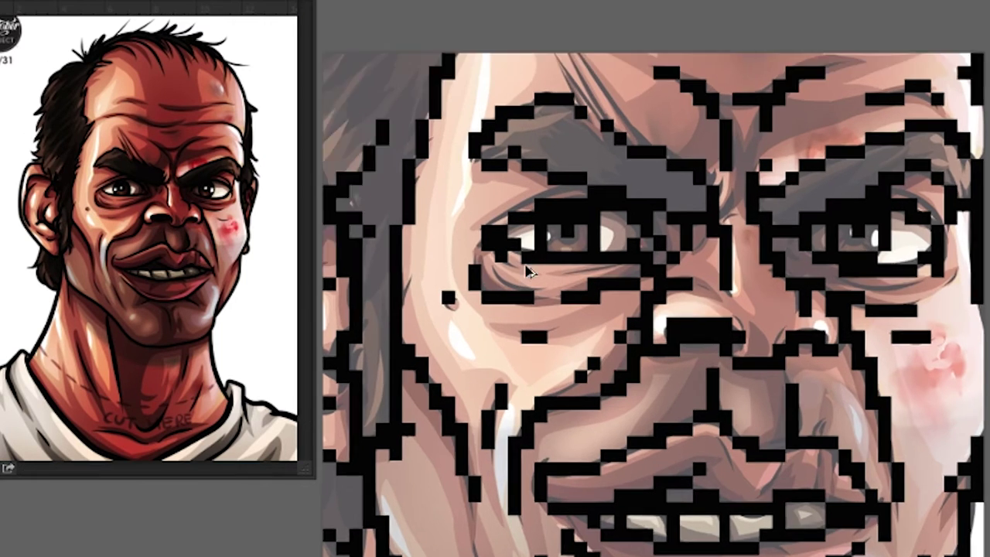
pyautogui.hscroll(-3, 519, 287)
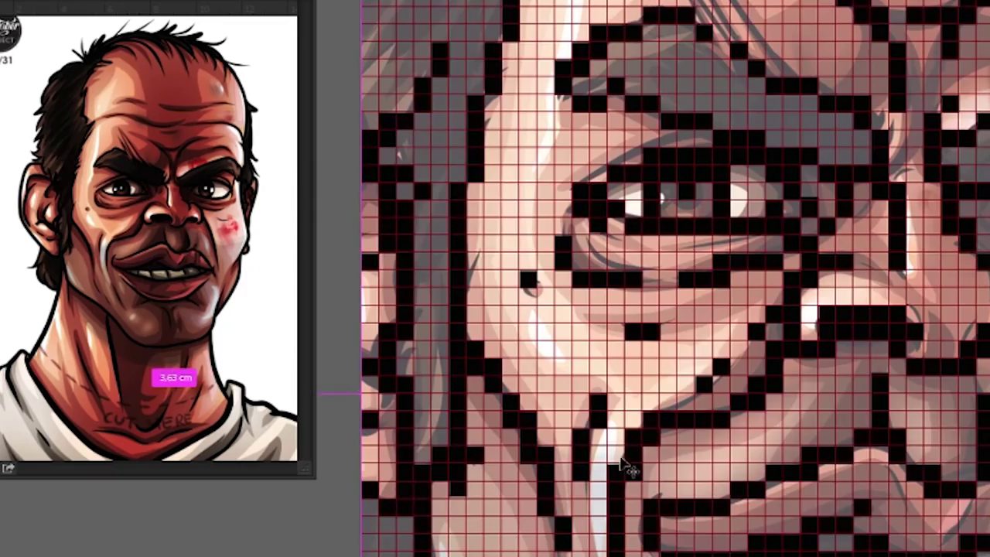
pyautogui.scroll(-3, 493, 289)
pyautogui.hotkey('ctrl', '-')
pyautogui.hotkey('ctrl', '+')
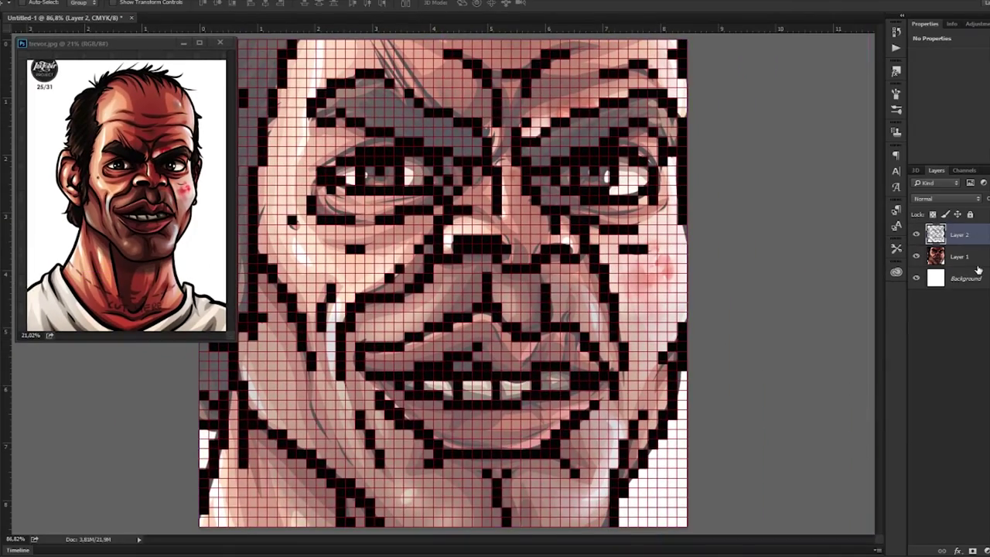
# - Convert the Background into a regular layer and invert its white fill to black
pyautogui.click(963, 279)
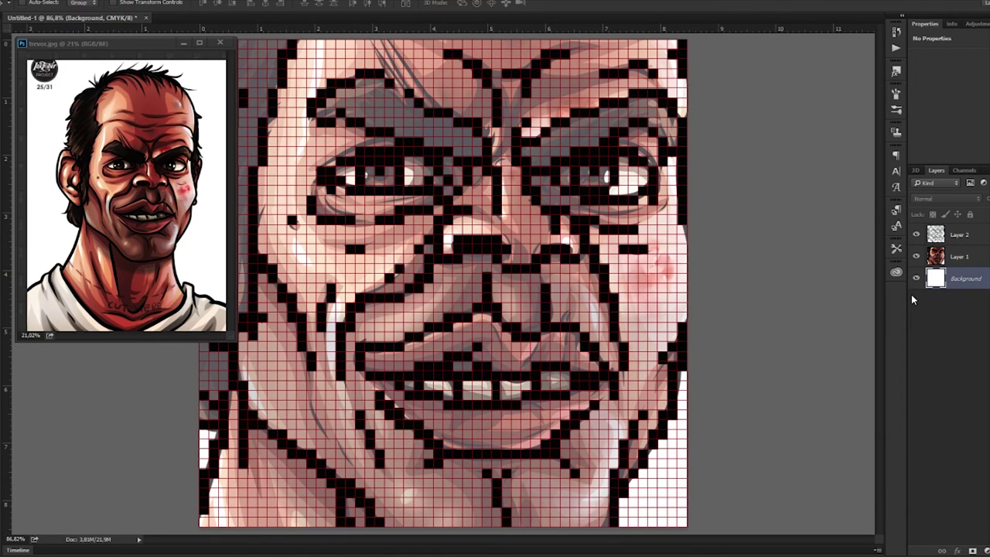
pyautogui.doubleClick(965, 278)
pyautogui.hotkey('ctrl', 'i')
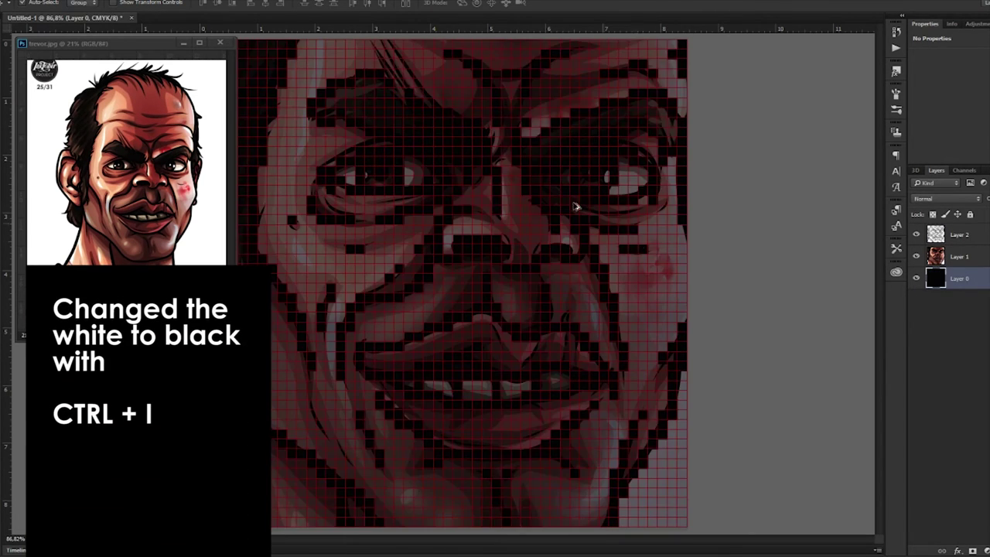
# - Add a new empty layer between the black outline layer and the faded reference layer for the colouring
pyautogui.scroll(-2, 550, 192)
pyautogui.scroll(2, 294, 249)
pyautogui.hscroll(-3, 294, 249)
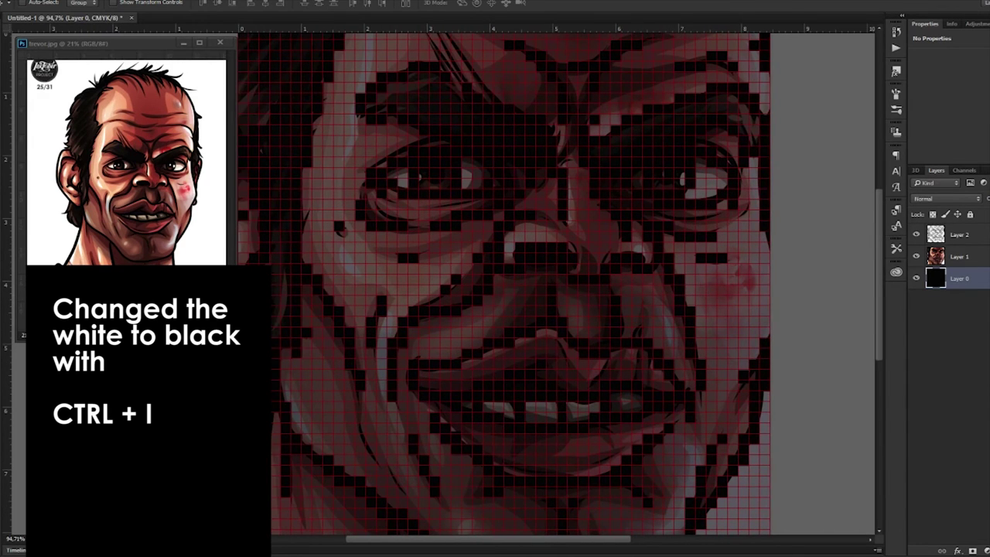
pyautogui.press('i')
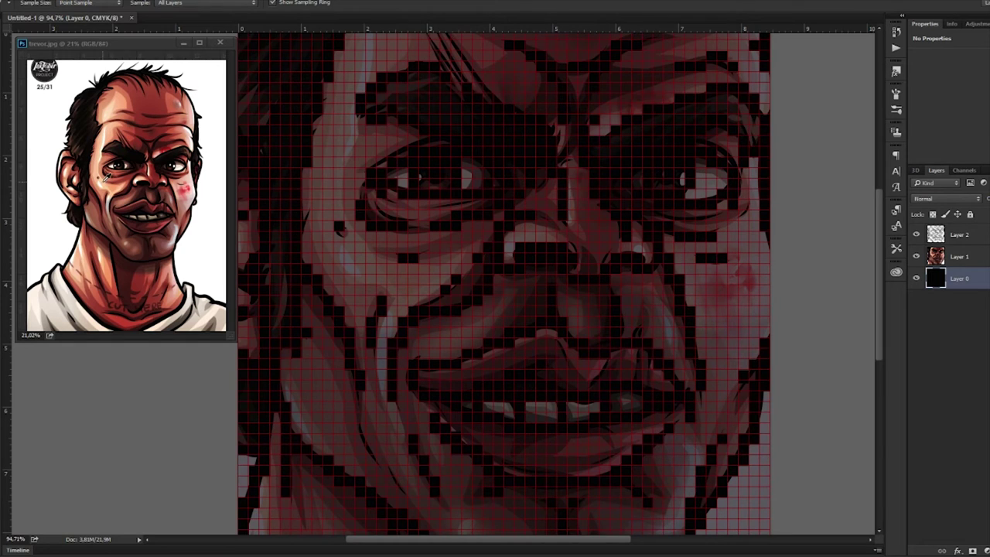
pyautogui.press('v')
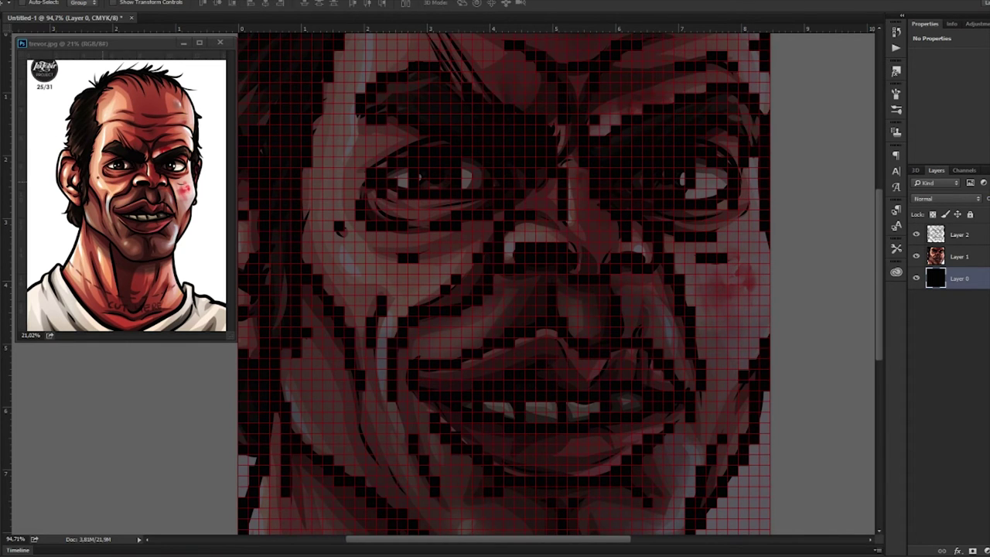
pyautogui.click(959, 256)
pyautogui.hotkey('ctrl', 'shift', 'alt', 'n')
pyautogui.click(917, 234)
pyautogui.click(916, 235)
pyautogui.click(917, 234)
pyautogui.click(918, 235)
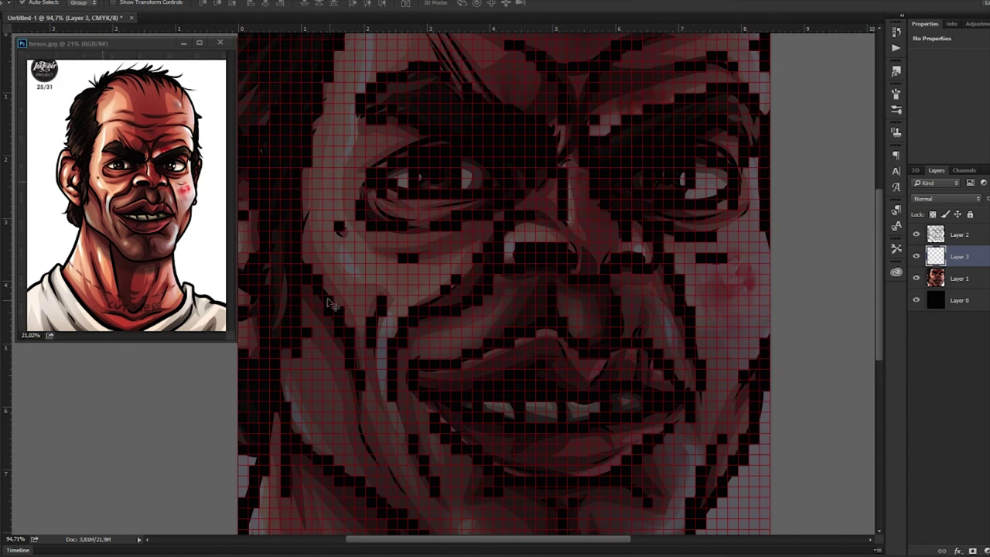
# - Select the grid squares covering the light strip from the forehead's upper edge down the temple beside the eyebrow, trimming excess squares
pyautogui.press('m')
pyautogui.scroll(4, 343, 270)
pyautogui.scroll(6, 330, 288)
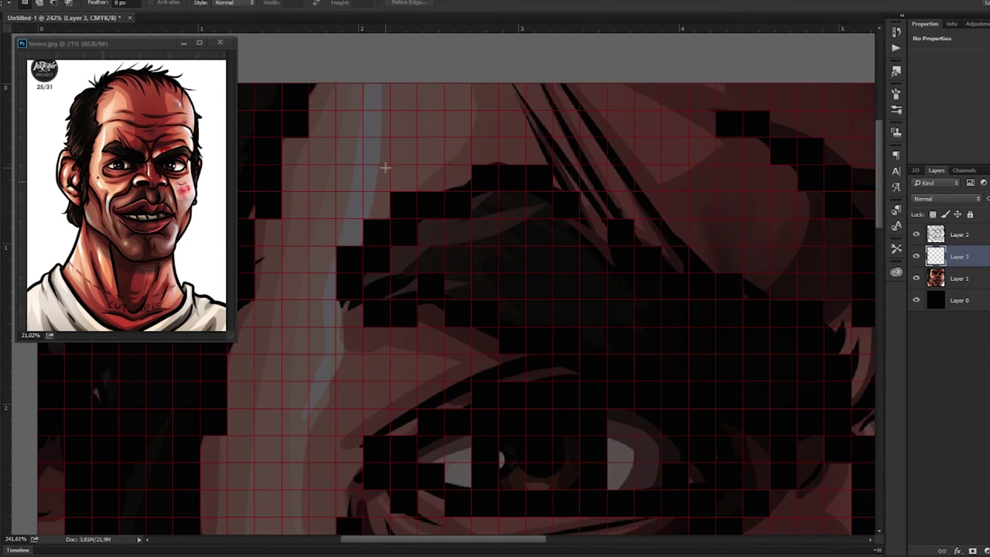
pyautogui.moveTo(391, 79); pyautogui.dragTo(336, 247)
pyautogui.moveTo(337, 205); pyautogui.dragTo(310, 340)
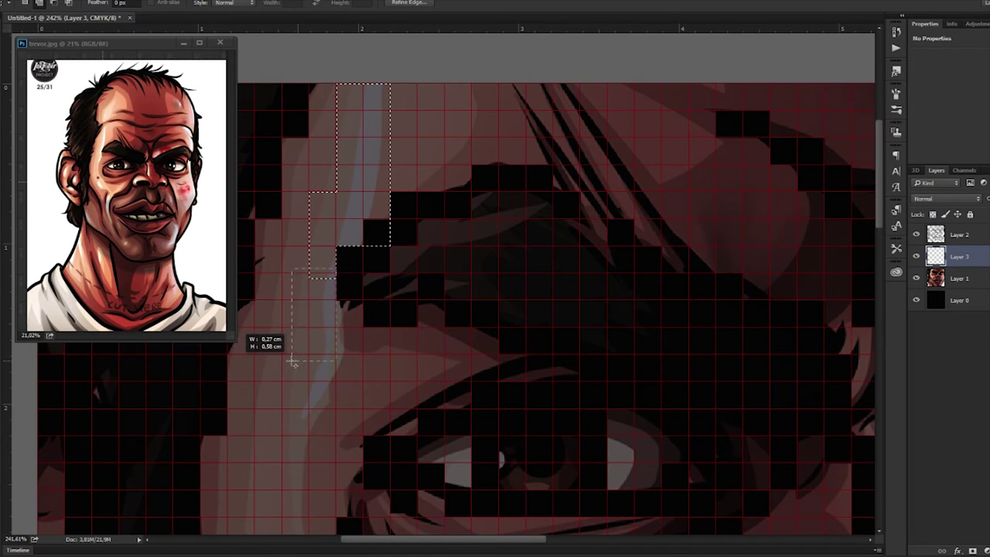
pyautogui.moveTo(286, 370); pyautogui.dragTo(284, 370)
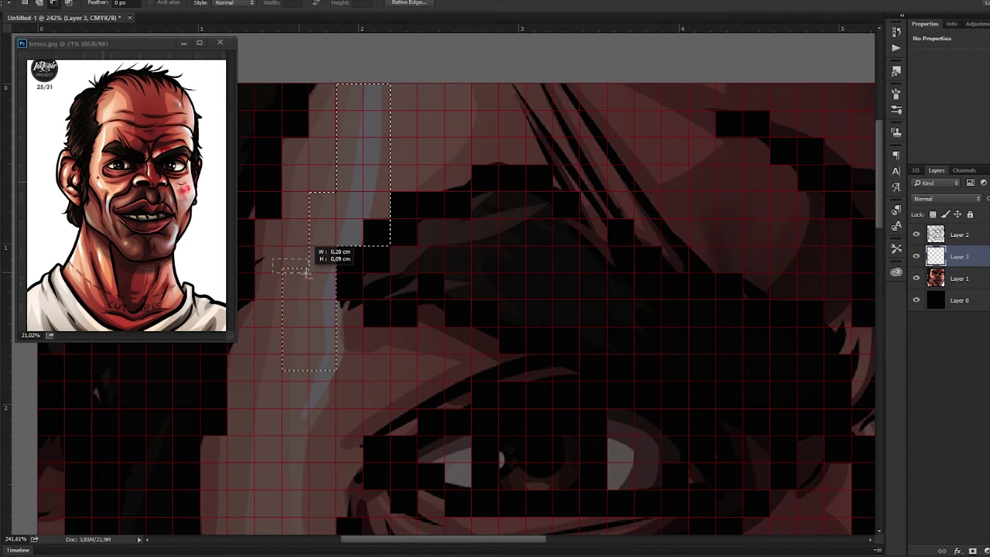
# - Fill the highlight squares beside the mouth corner and lower cheek with the sampled light skin colour
pyautogui.scroll(-2, 323, 374)
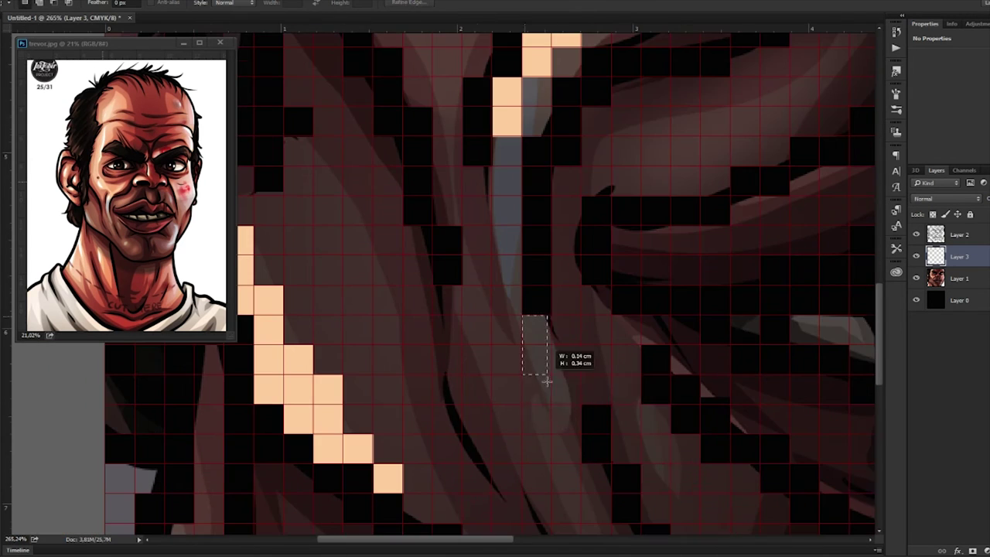
pyautogui.hotkey('alt', 'BackSpace')
pyautogui.scroll(1, 504, 324)
pyautogui.scroll(-3, 504, 324)
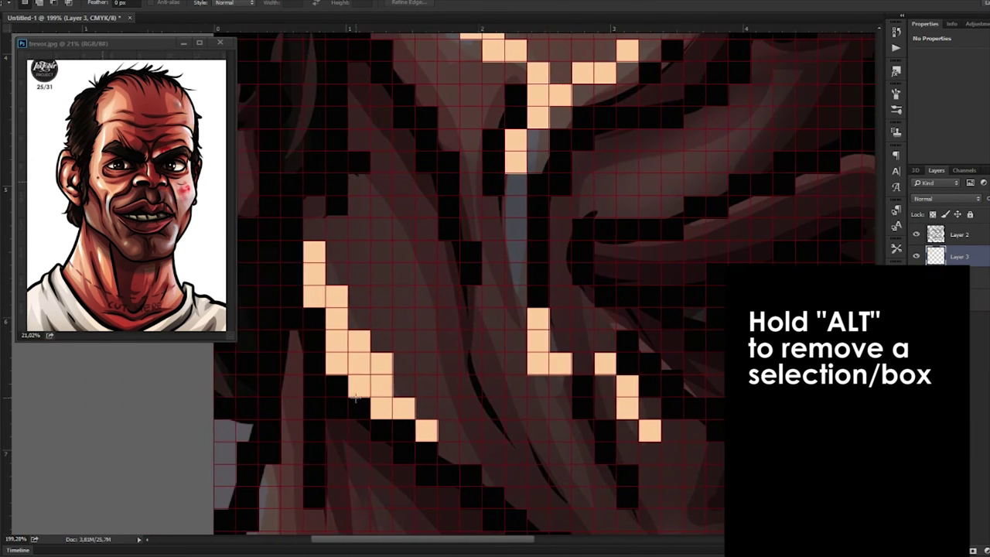
# - Select the highlight squares at the base of the neck, fill them with the light skin colour, and deselect
pyautogui.scroll(-3, 356, 398)
pyautogui.hscroll(-2, 358, 400)
pyautogui.scroll(-4, 356, 398)
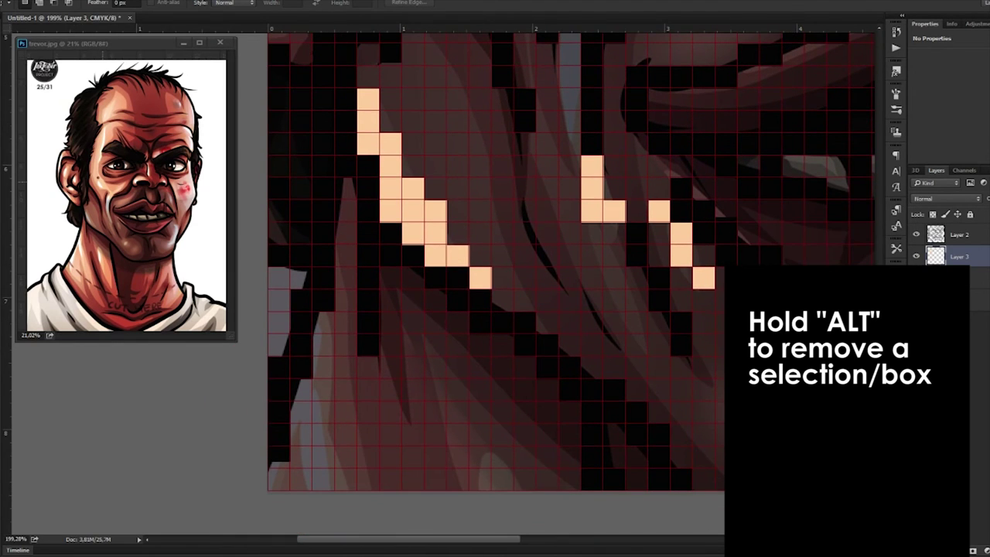
pyautogui.scroll(-1, 403, 358)
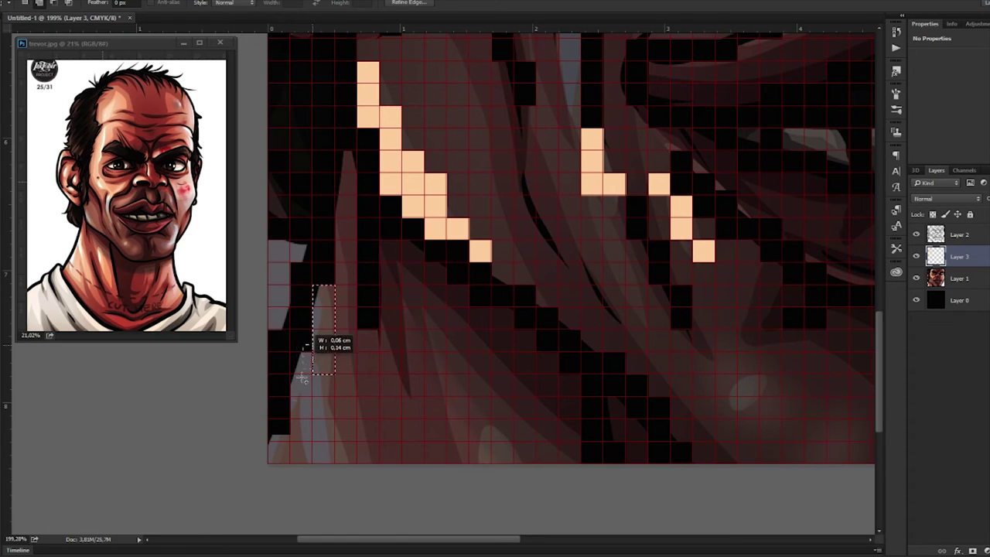
pyautogui.moveTo(292, 435); pyautogui.dragTo(358, 464)
pyautogui.moveTo(291, 435); pyautogui.dragTo(263, 469)
pyautogui.moveTo(470, 420); pyautogui.dragTo(447, 397)
pyautogui.hotkey('alt', 'BackSpace')
pyautogui.hotkey('ctrl', 'd')
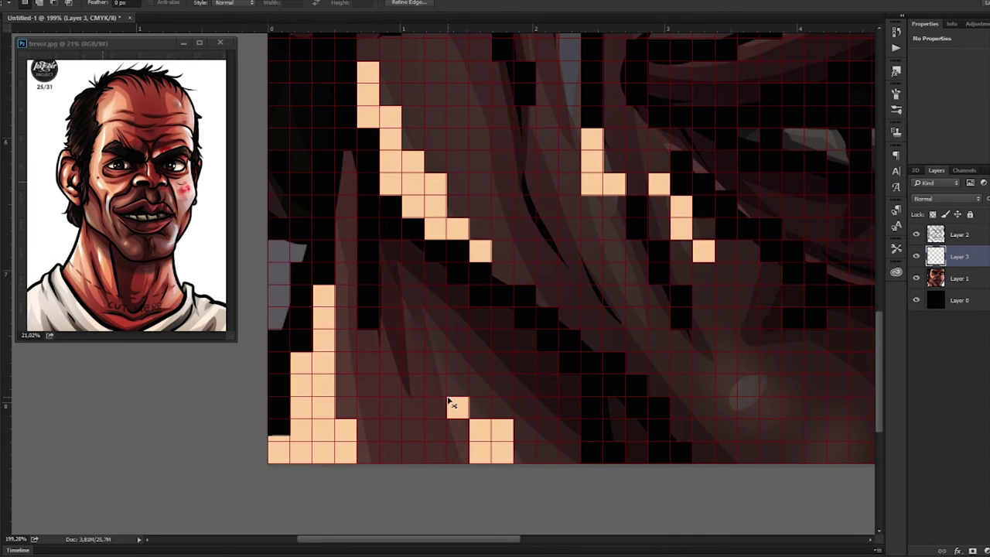
# - On Layer 2, fill the column of squares along the canvas's lower-left edge with black to complete the neck outline
pyautogui.click(983, 240)
pyautogui.press('i')
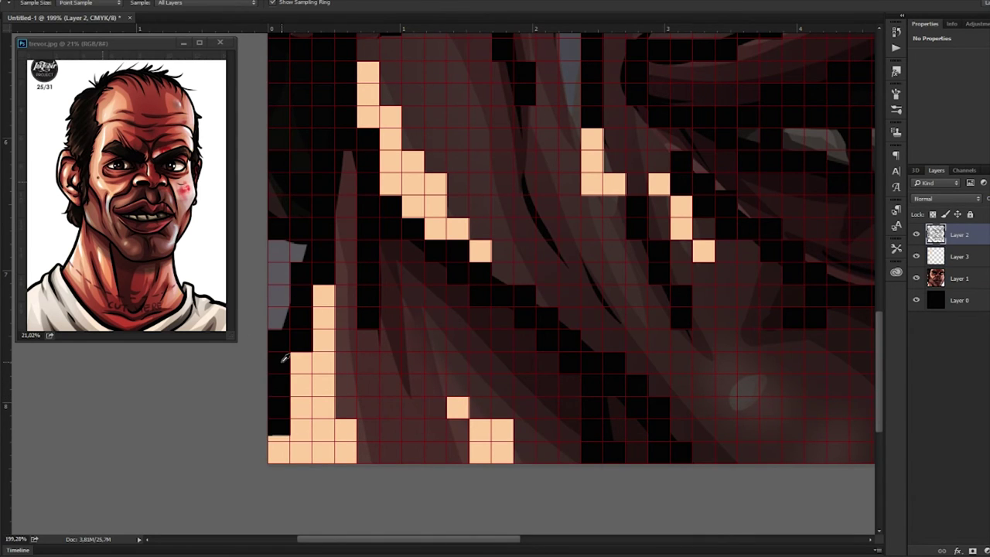
pyautogui.press('m')
pyautogui.moveTo(269, 368); pyautogui.dragTo(298, 466)
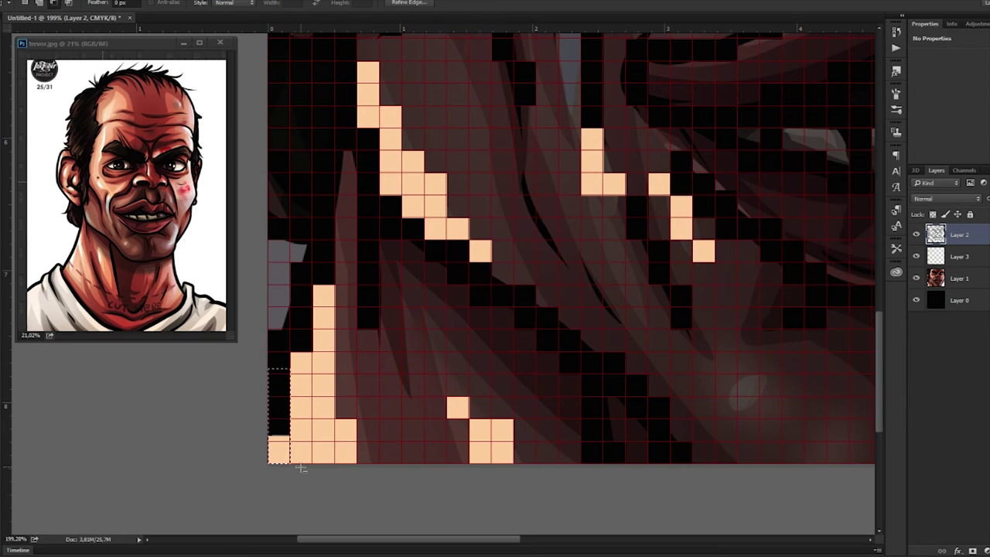
pyautogui.hotkey('alt', 'BackSpace')
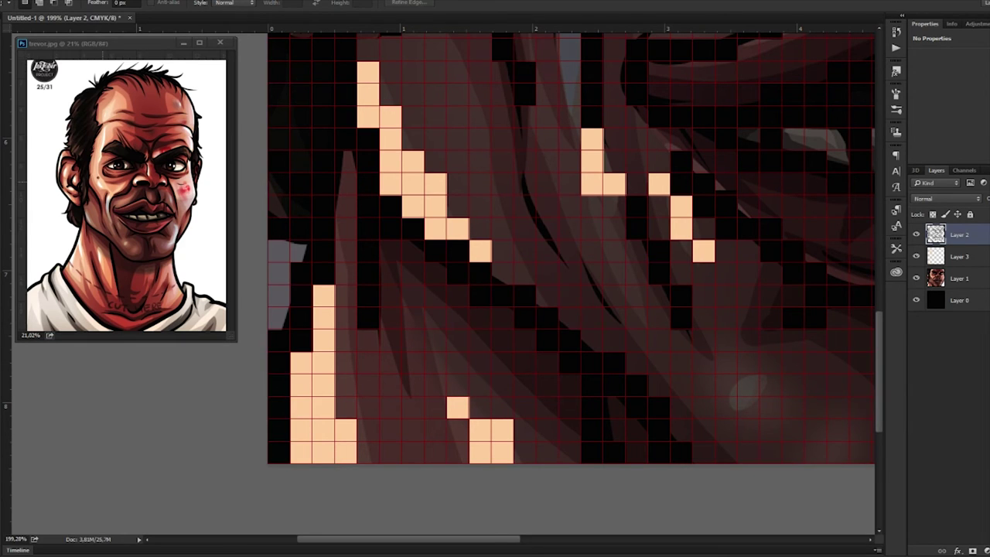
pyautogui.press('i')
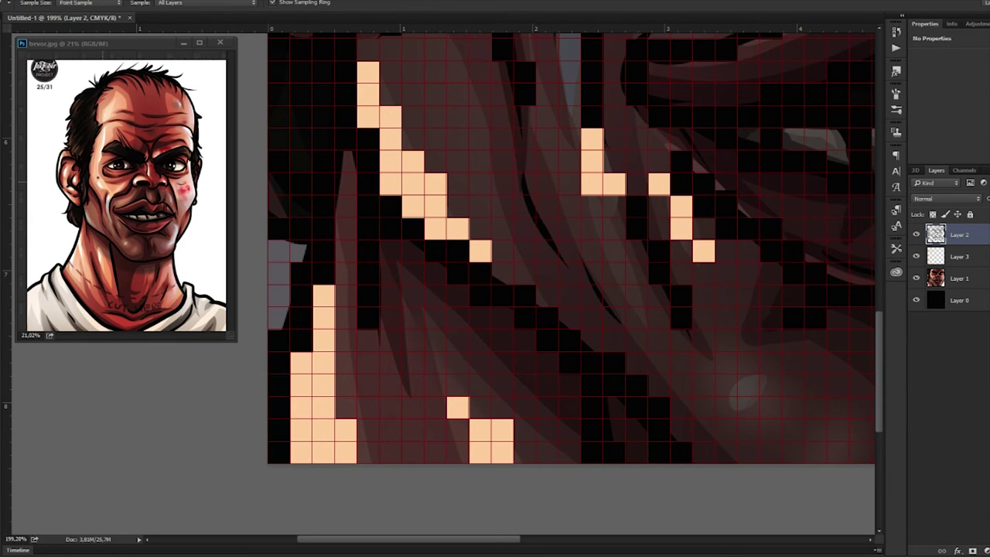
pyautogui.click(2, 66)
pyautogui.click(2, 45)
# - Fill the diagonal highlight squares on the chin crease below the mouth corner with the light skin colour
pyautogui.scroll(-3, 439, 288)
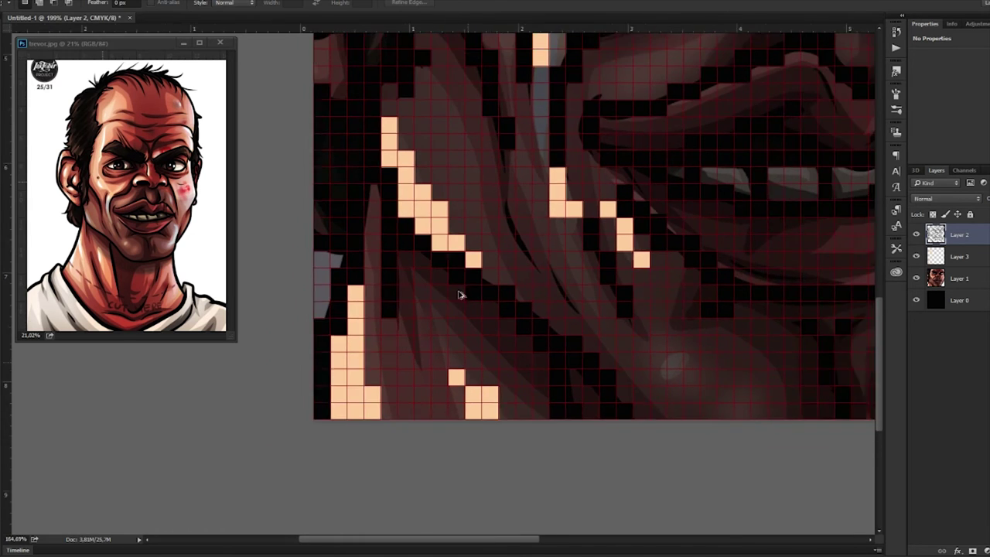
pyautogui.scroll(3, 526, 302)
pyautogui.scroll(1, 539, 298)
pyautogui.scroll(3, 570, 255)
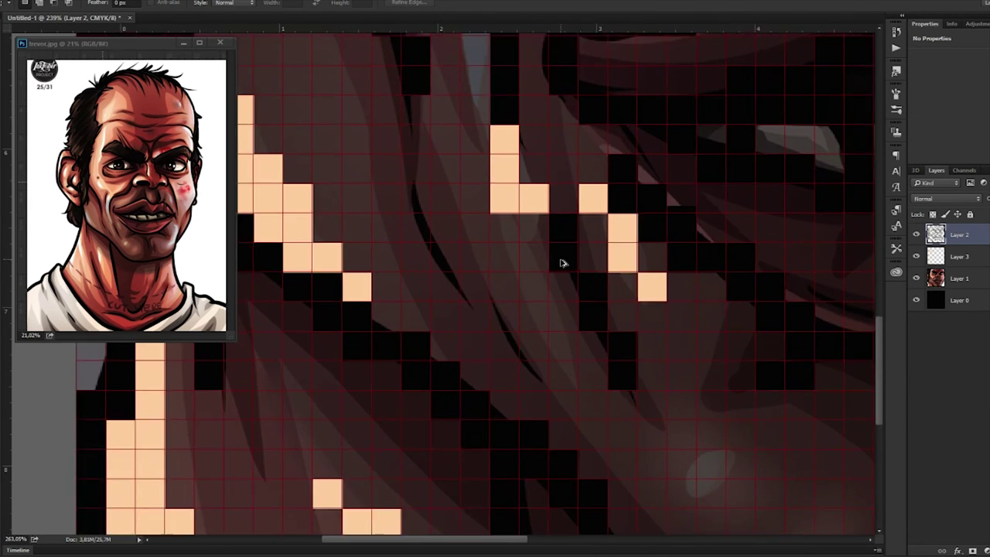
pyautogui.moveTo(486, 207); pyautogui.dragTo(549, 339)
pyautogui.moveTo(548, 338); pyautogui.dragTo(572, 389)
pyautogui.hotkey('alt', 'BackSpace')
pyautogui.hotkey('ctrl', 'd')
pyautogui.scroll(-8, 571, 387)
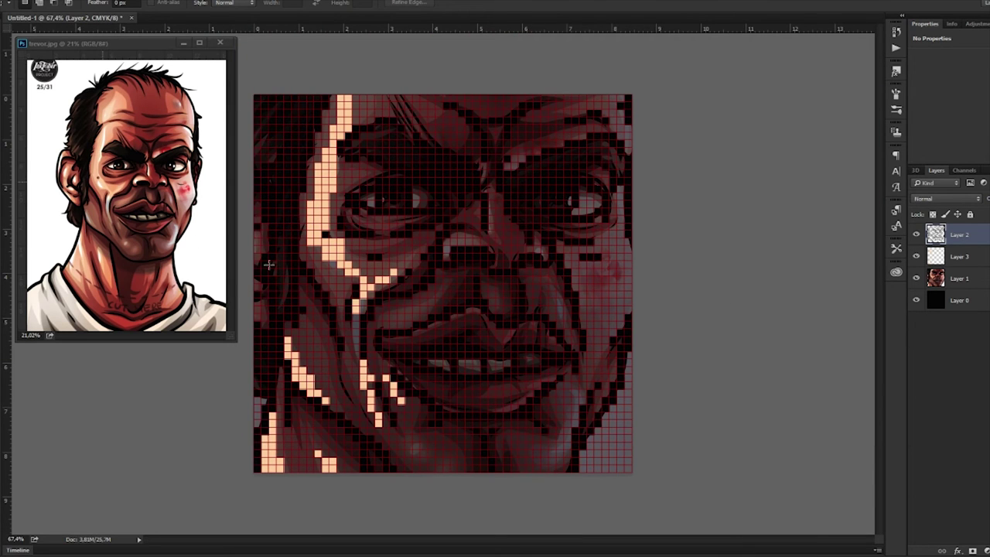
# - Fill a stepped highlight above the upper lip, rising toward the nose, with the light skin colour
pyautogui.keyDown('alt'); pyautogui.scroll(5, 456, 338); pyautogui.keyUp('alt')
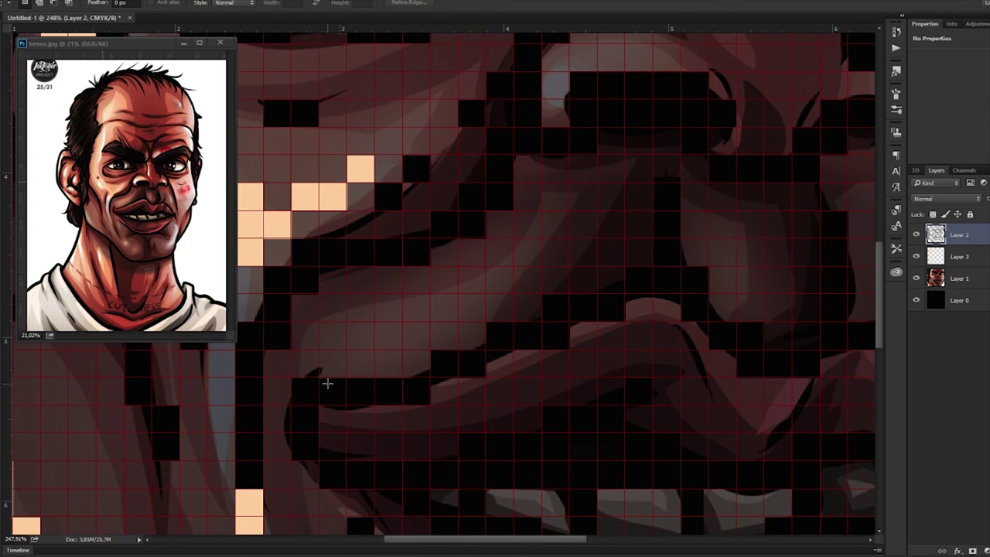
pyautogui.moveTo(325, 383)
pyautogui.mouseDown()
pyautogui.moveTo(431, 294)
pyautogui.moveTo(487, 294)
pyautogui.moveTo(534, 239)
pyautogui.moveTo(542, 211)
pyautogui.moveTo(570, 238)
pyautogui.mouseUp()
pyautogui.hotkey('alt', 'BackSpace')
pyautogui.hotkey('ctrl', 'd')
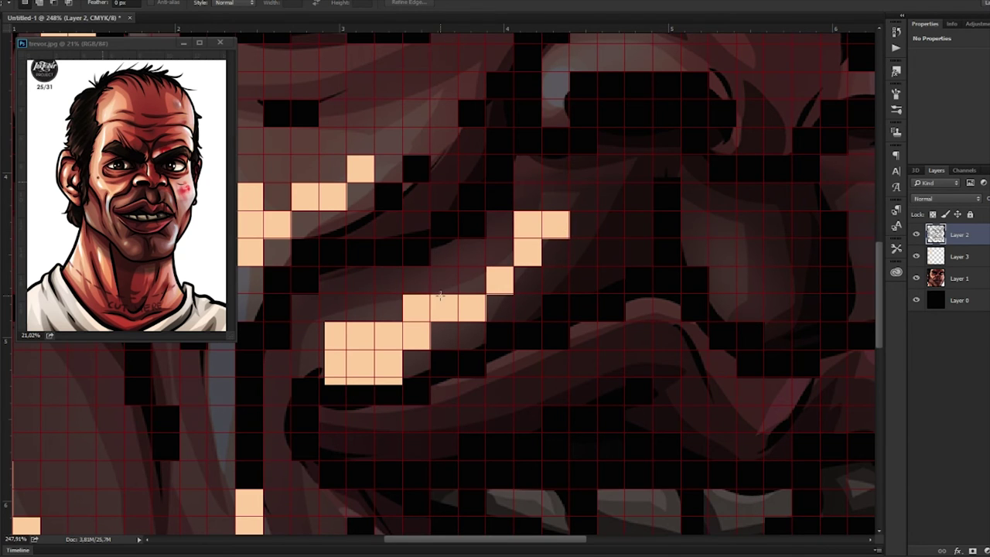
# - Fill highlight squares above the nostrils and along the nose bridge with the light skin colour
pyautogui.scroll(-6, 440, 299)
pyautogui.scroll(4, 519, 241)
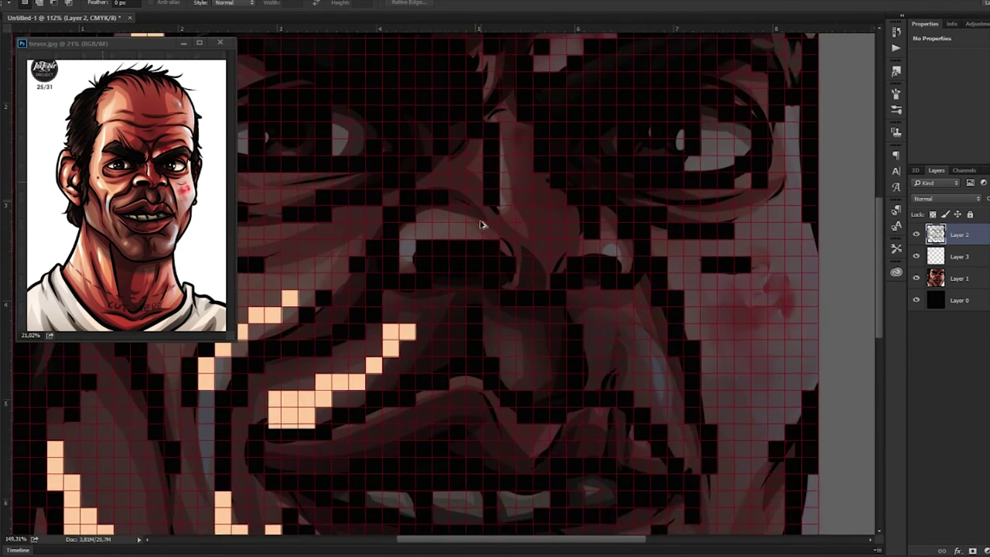
pyautogui.scroll(4, 332, 293)
pyautogui.moveTo(400, 280); pyautogui.dragTo(491, 240)
pyautogui.scroll(1, 556, 168)
pyautogui.scroll(1, 555, 169)
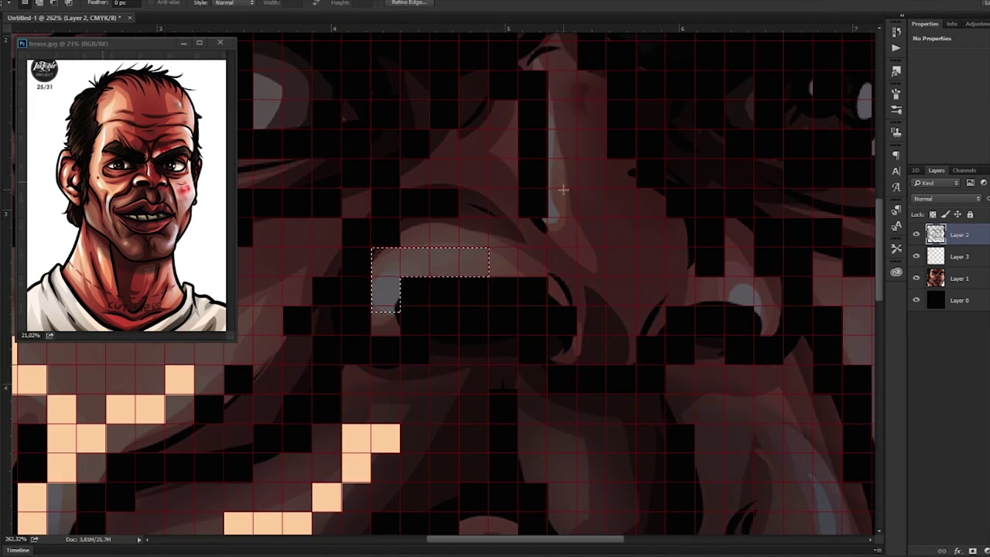
pyautogui.moveTo(577, 218); pyautogui.dragTo(549, 101)
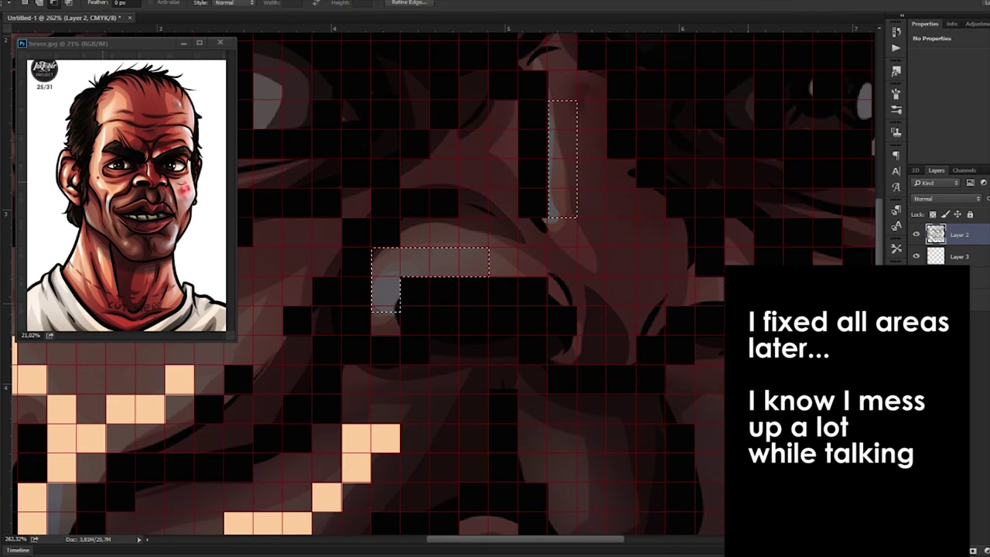
pyautogui.hotkey('alt', 'BackSpace')
pyautogui.scroll(-2, 411, 286)
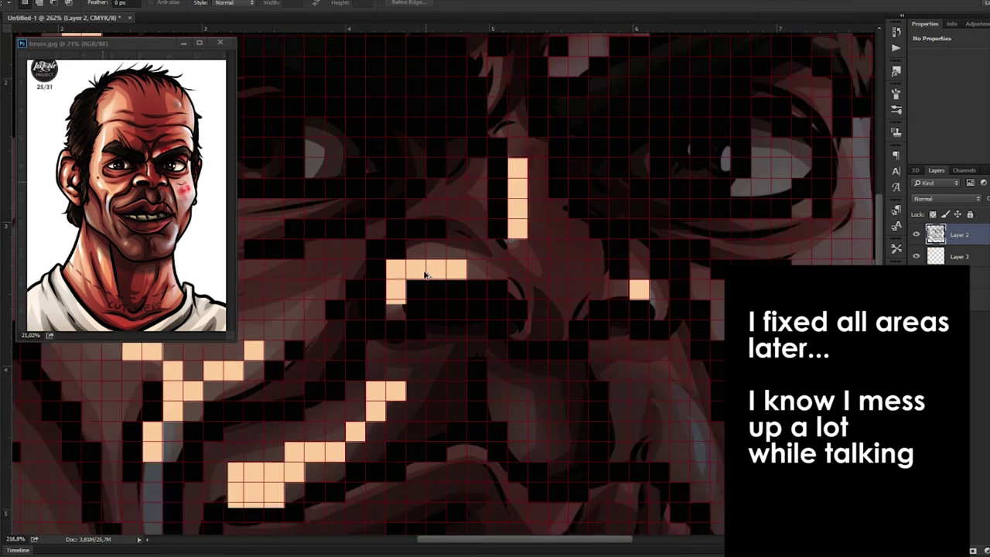
# - Extend the diagonal cheek highlight toward the nose by two light skin-coloured squares
pyautogui.scroll(3, 326, 319)
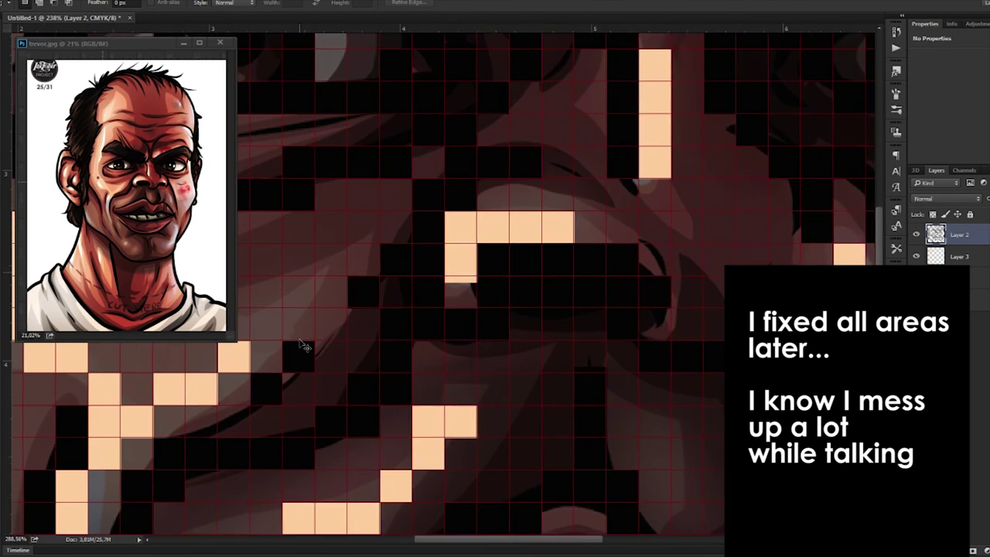
pyautogui.moveTo(326, 342); pyautogui.dragTo(294, 308)
pyautogui.moveTo(360, 308); pyautogui.dragTo(328, 277)
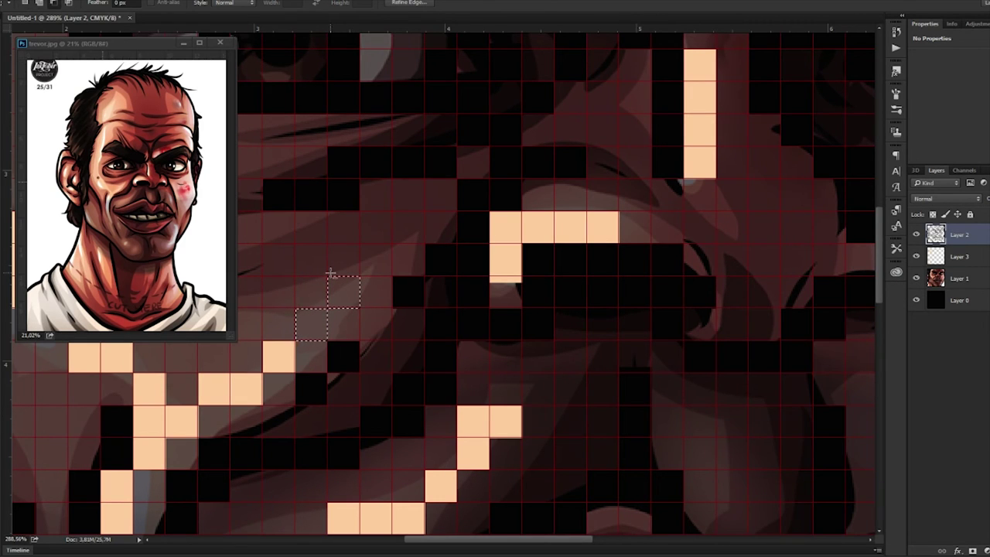
pyautogui.hotkey('alt', 'BackSpace')
pyautogui.hotkey('ctrl', 'd')
# - Fill the gap between the two branches of the cheek highlight under the eye with the light skin colour
pyautogui.hscroll(-3, 250, 393)
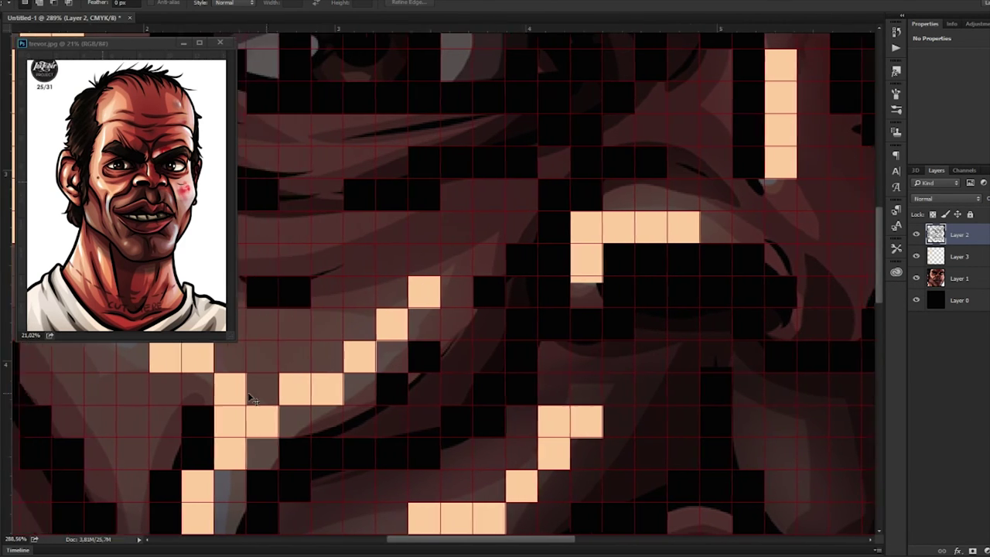
pyautogui.hscroll(-3, 264, 368)
pyautogui.moveTo(273, 310); pyautogui.dragTo(465, 340)
pyautogui.moveTo(466, 341); pyautogui.dragTo(302, 373)
pyautogui.moveTo(313, 373); pyautogui.dragTo(373, 400)
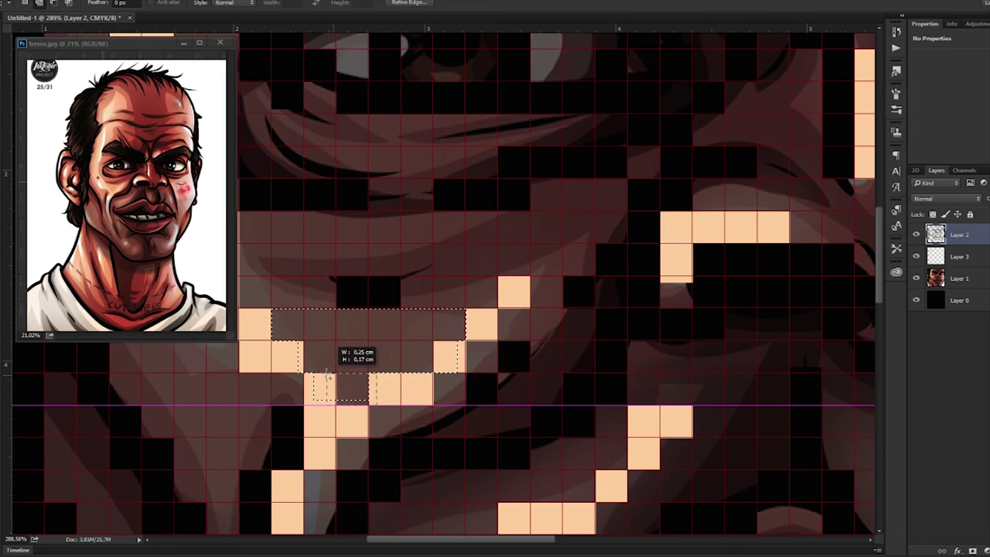
pyautogui.hotkey('alt', 'BackSpace')
pyautogui.hotkey('ctrl', 'd')
pyautogui.keyDown('alt'); pyautogui.scroll(-3, 326, 378); pyautogui.keyUp('alt')
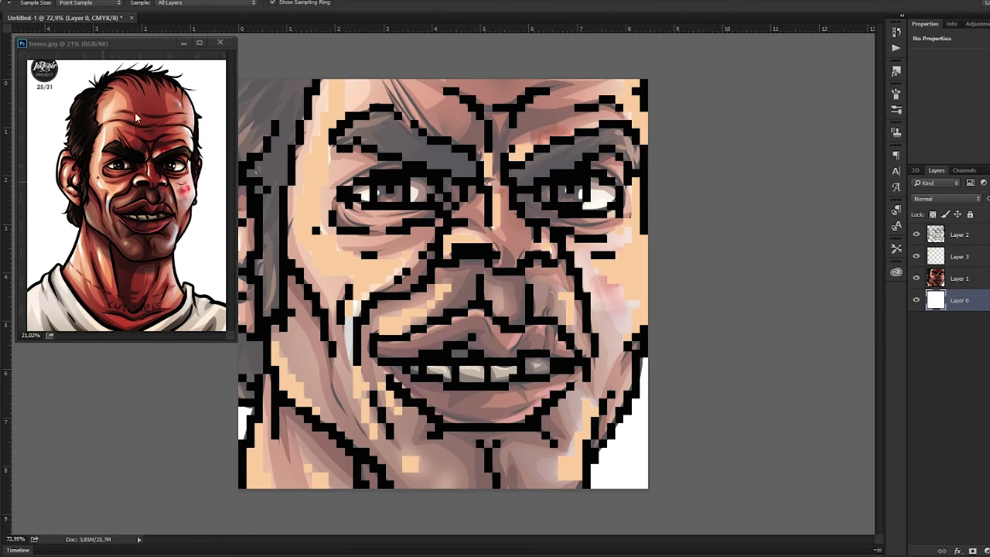
# - Sample a skin tone from the forehead of the trevor.jpg reference and return to the Untitled-1 canvas
pyautogui.click(134, 101)
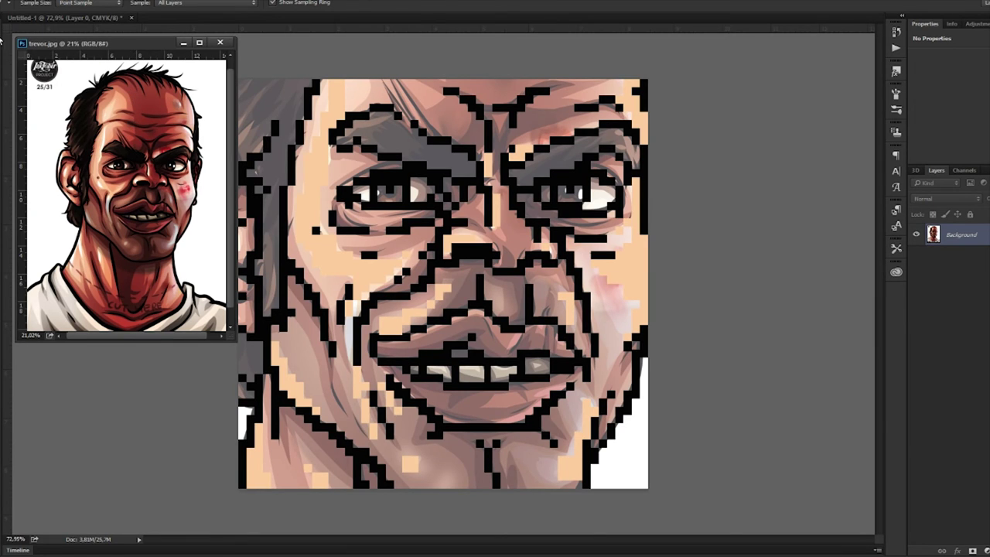
pyautogui.press('v')
pyautogui.click(519, 257)
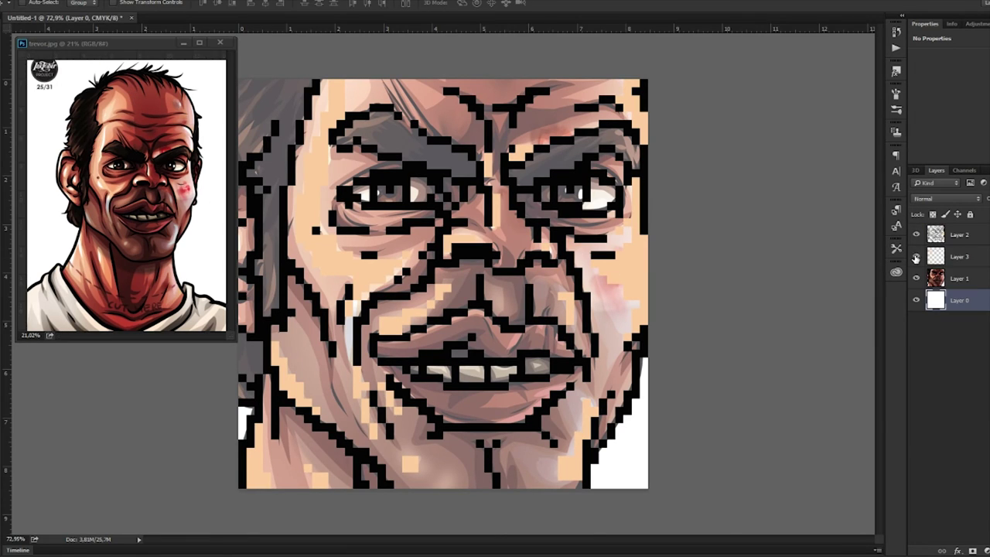
# - Make Layer 3 active and toggle its visibility to compare the coloured highlights with the portrait underneath
pyautogui.click(916, 257)
pyautogui.click(916, 256)
pyautogui.click(917, 256)
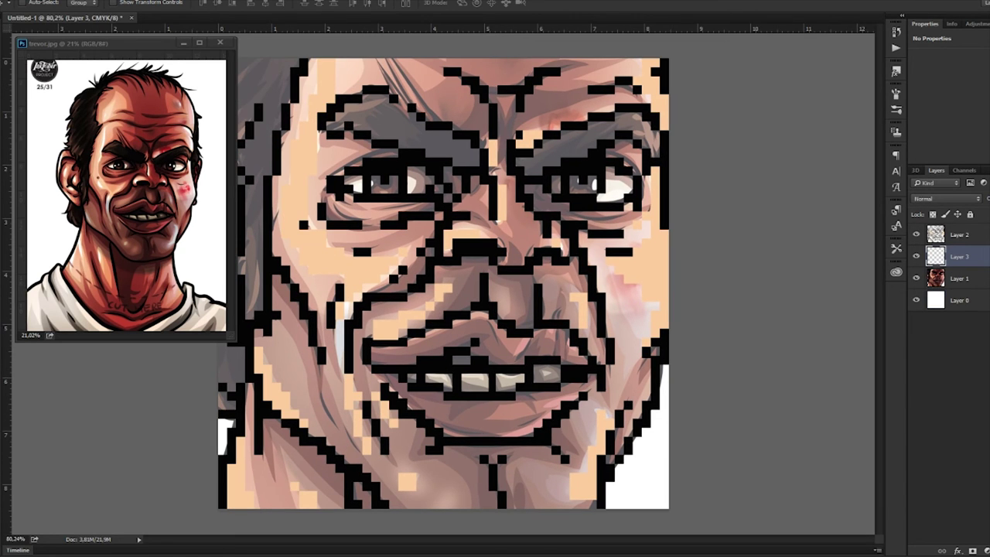
pyautogui.press('i')
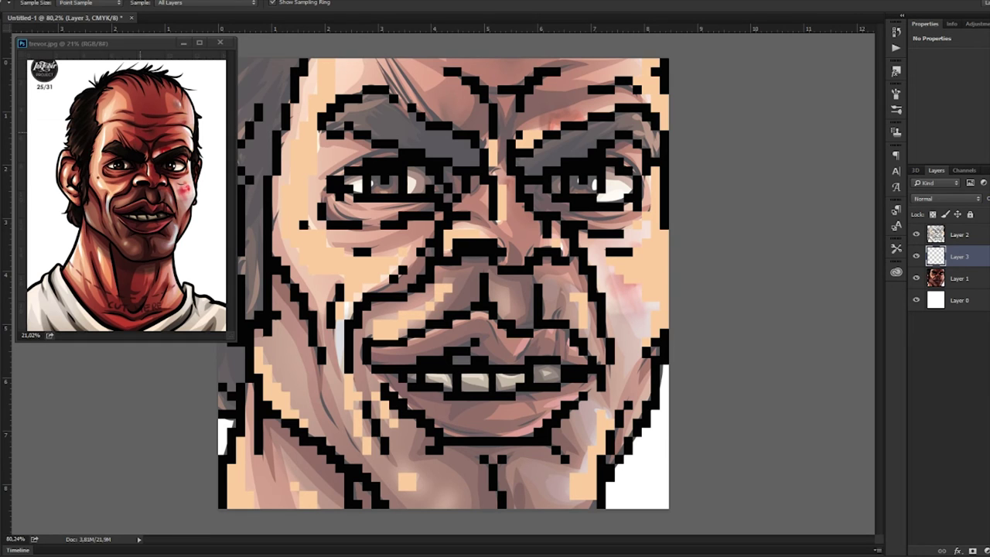
pyautogui.press('v')
pyautogui.click(916, 257)
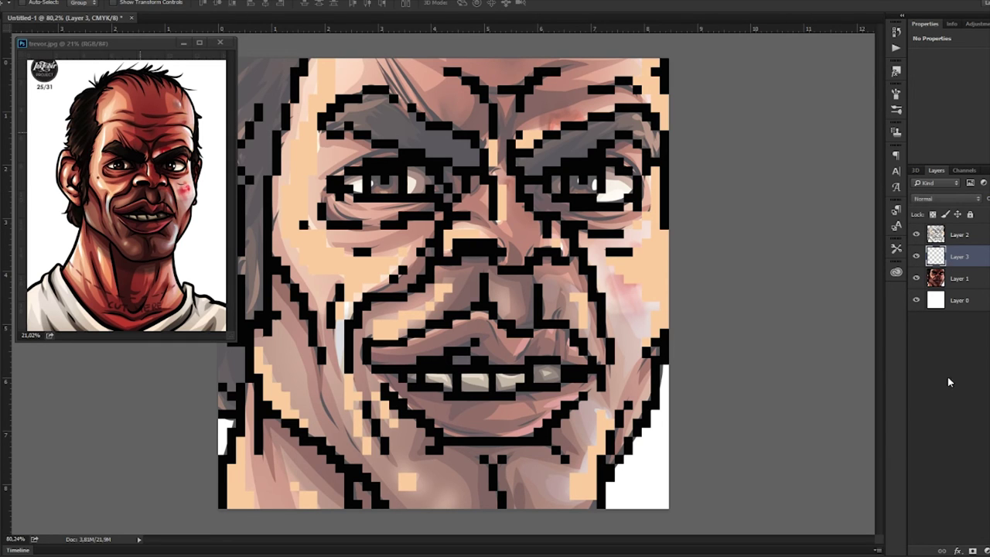
# - Show the grid and fill the stepped row of squares along the crease between cheek and nose with dark red on Layer 3
pyautogui.hotkey('ctrl', "'")
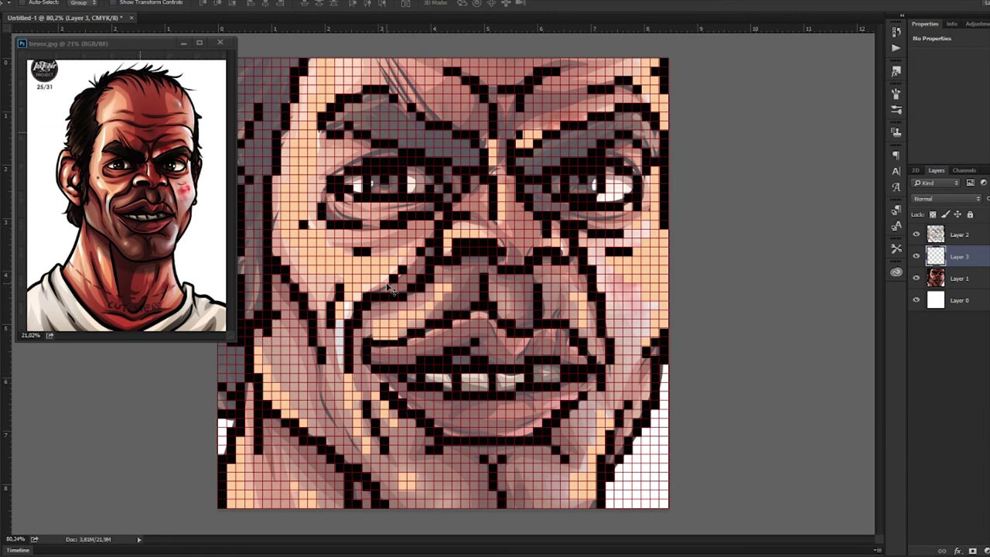
pyautogui.moveTo(356, 283); pyautogui.dragTo(479, 253)
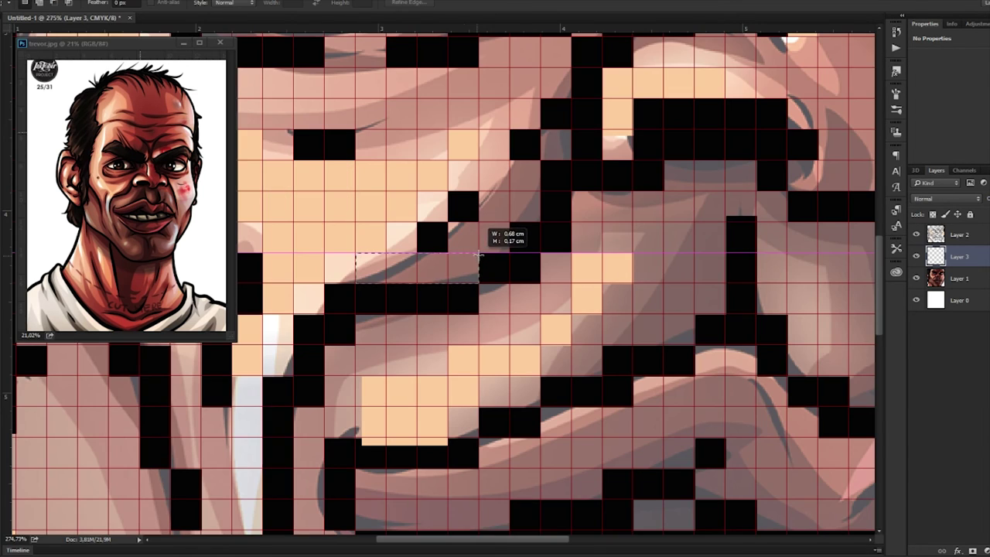
pyautogui.moveTo(444, 222); pyautogui.dragTo(480, 191)
pyautogui.moveTo(510, 161); pyautogui.dragTo(540, 228)
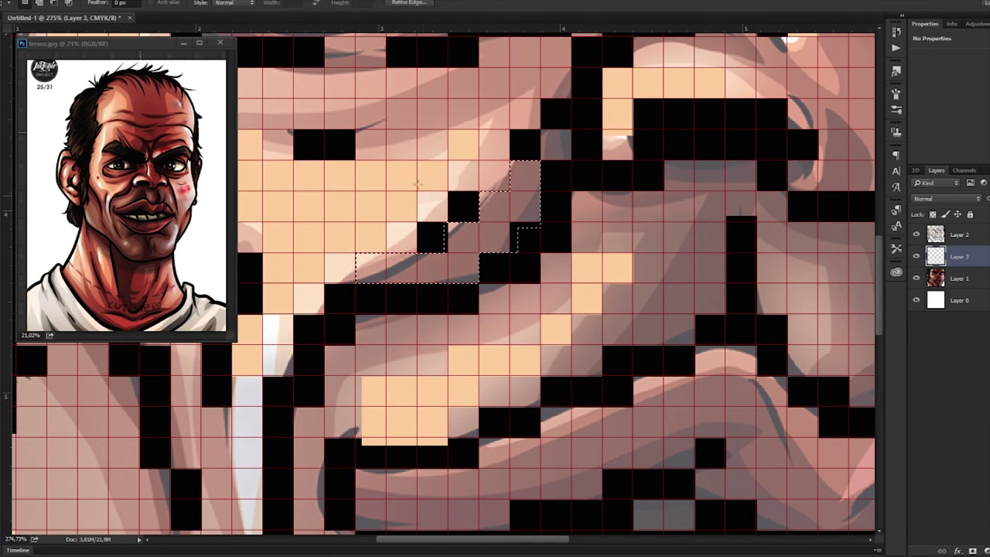
pyautogui.hotkey('alt', 'BackSpace')
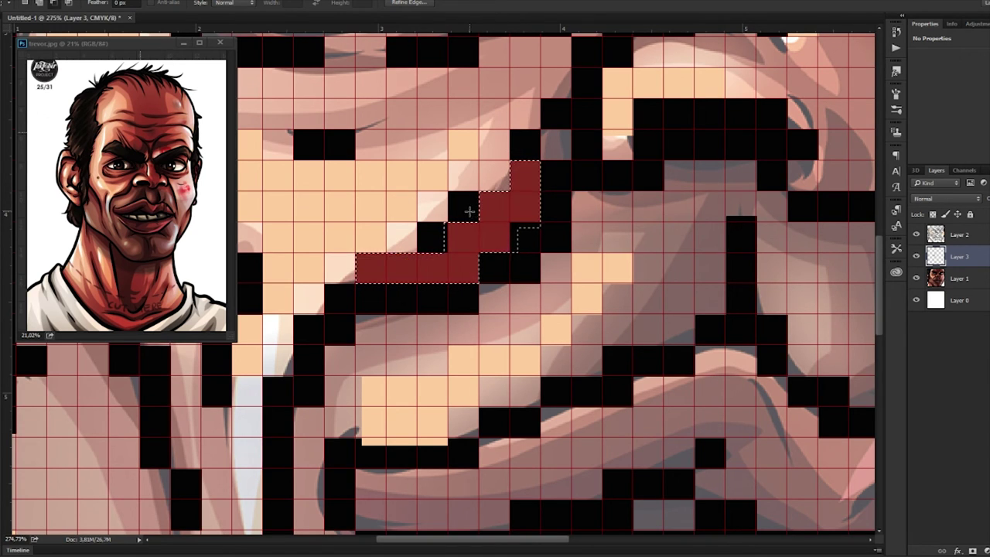
pyautogui.hotkey('ctrl', 'd')
# - Add more dark red shadow squares beside the nose and along the upper lid of the eye on the portrait's left side
pyautogui.moveTo(540, 130); pyautogui.dragTo(570, 160)
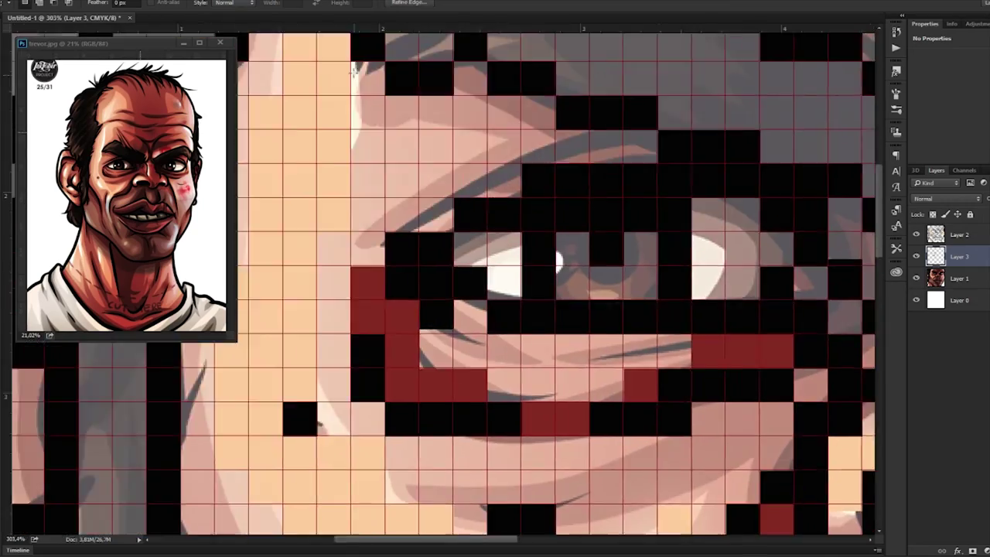
pyautogui.moveTo(417, 227); pyautogui.dragTo(515, 227)
pyautogui.moveTo(639, 179); pyautogui.dragTo(712, 188)
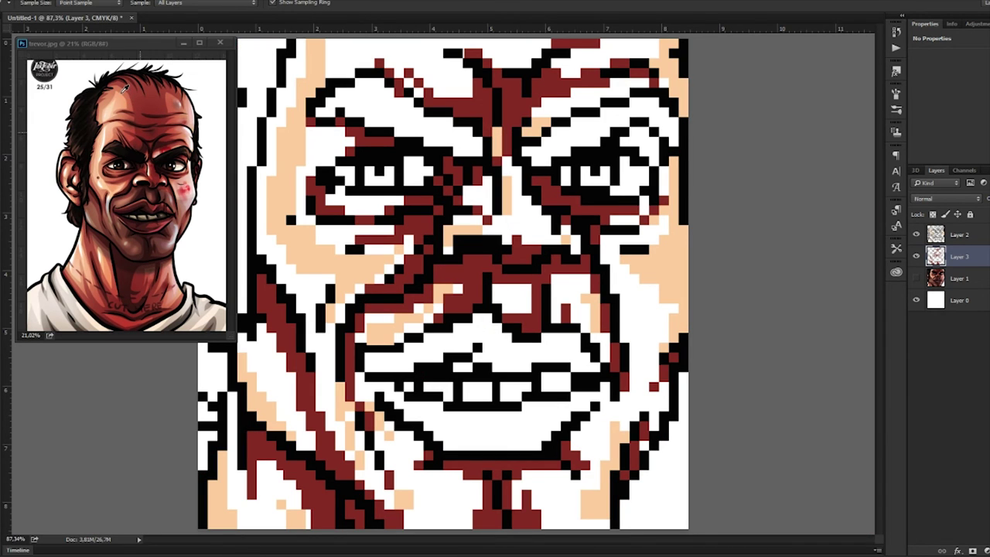
# - Merge the coloured Layer 3 with the outlines on Layer 2
pyautogui.press('v')
pyautogui.click(986, 278)
pyautogui.click(959, 257)
pyautogui.keyDown('shift'); pyautogui.click(959, 236); pyautogui.keyUp('shift')
pyautogui.hotkey('ctrl', 'e')
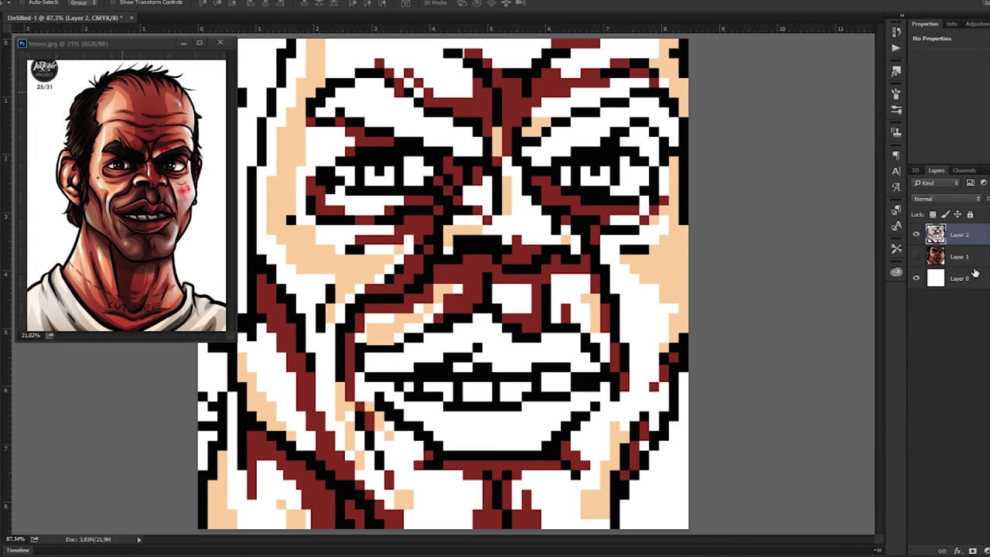
# - Add a new empty layer directly above Layer 1 and make Layer 1 visible again
pyautogui.click(968, 263)
pyautogui.hotkey('ctrl', 'shift', 'alt', 'n')
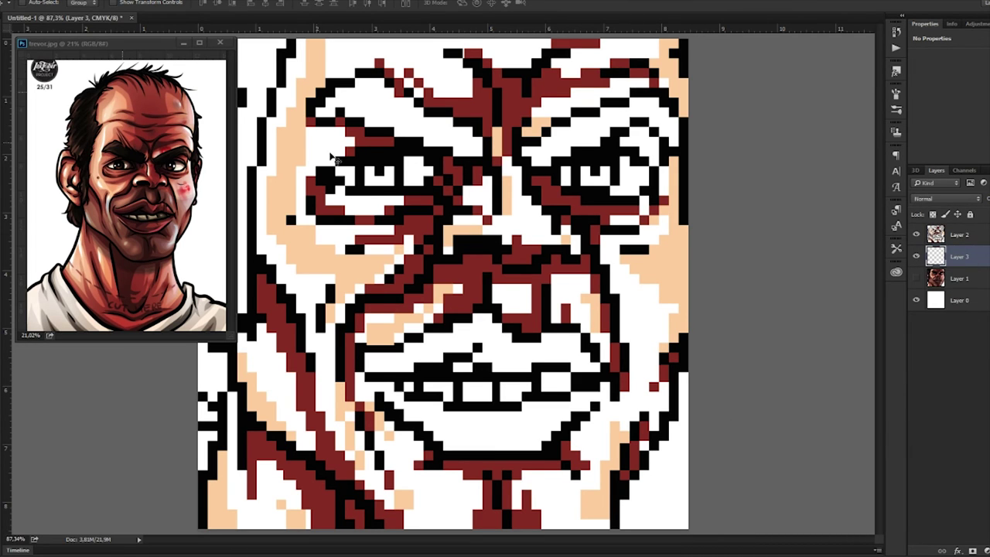
pyautogui.scroll(-3, 333, 157)
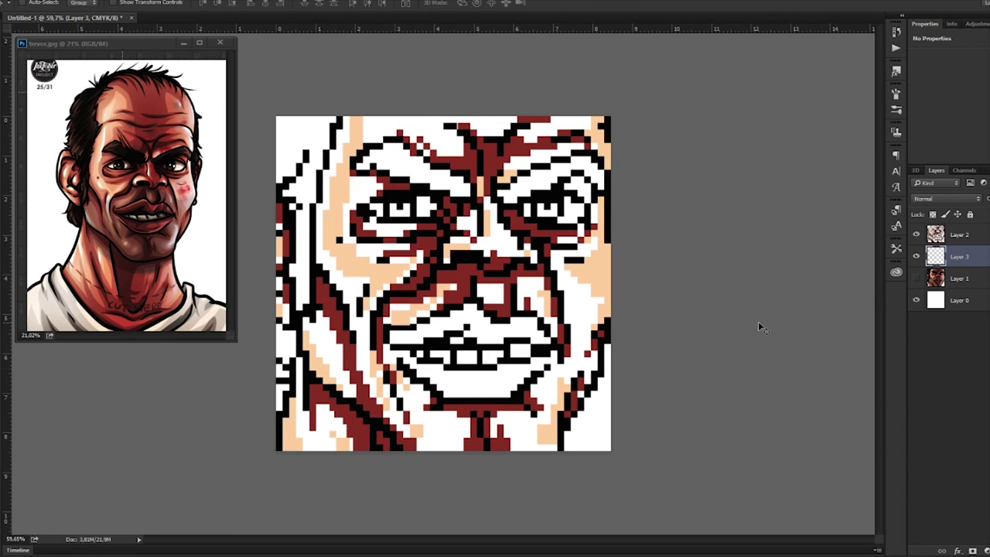
pyautogui.click(916, 277)
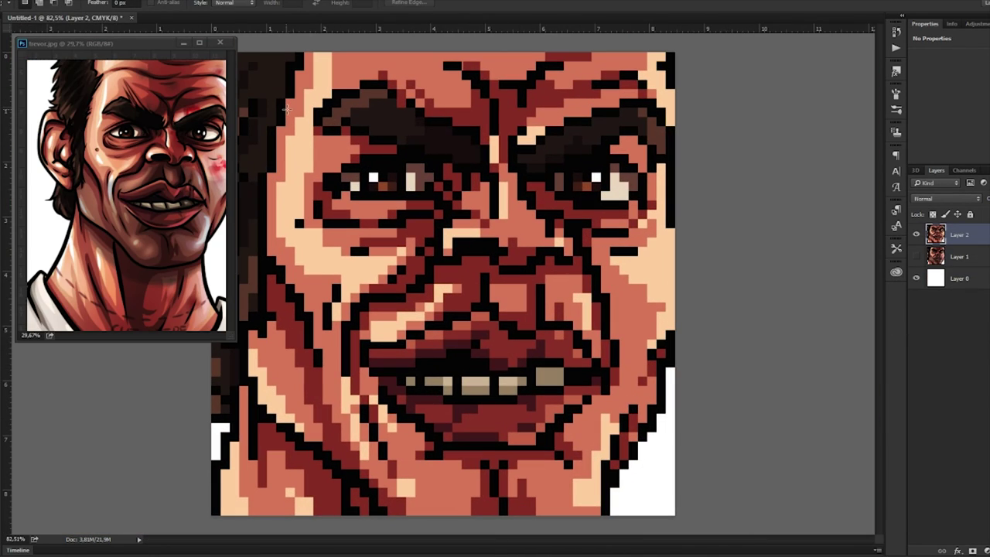
# - Fill the white gap at the upper-left edge of the hair on Layer 2 with the dark hair colour and hide the grid
pyautogui.press('h')
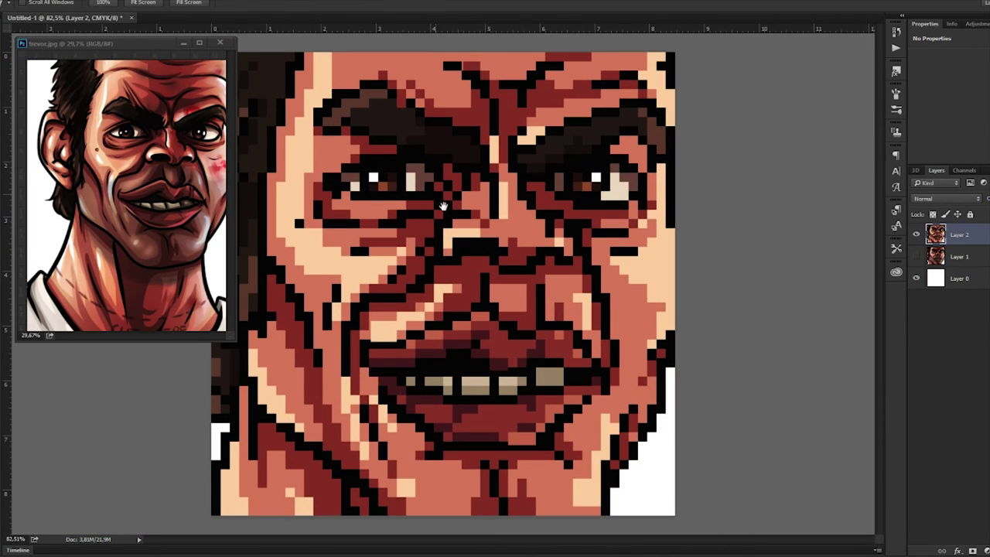
pyautogui.scroll(3, 431, 228)
pyautogui.moveTo(393, 222); pyautogui.dragTo(562, 316)
pyautogui.moveTo(337, 221); pyautogui.dragTo(376, 252)
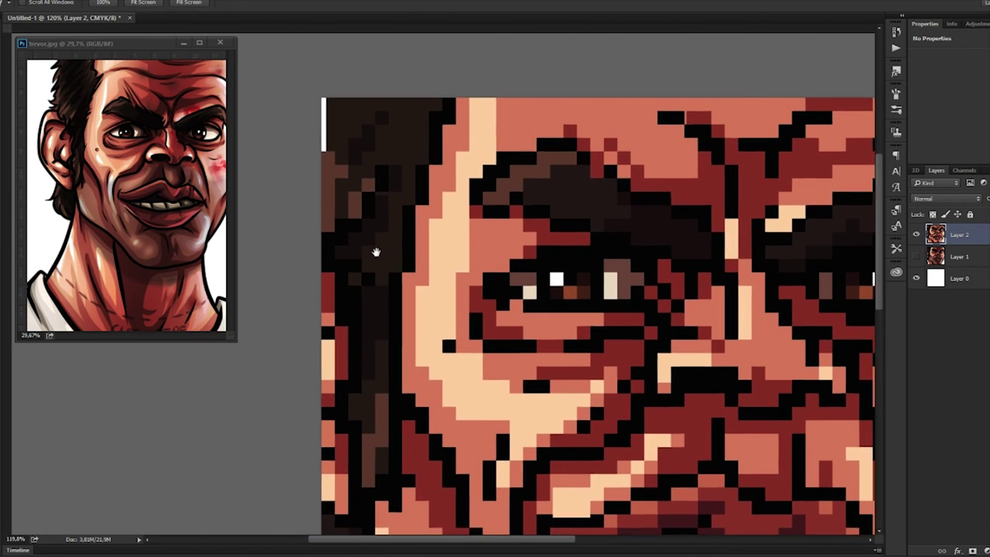
pyautogui.press('i')
pyautogui.hotkey('ctrl', 'r')
pyautogui.press('m')
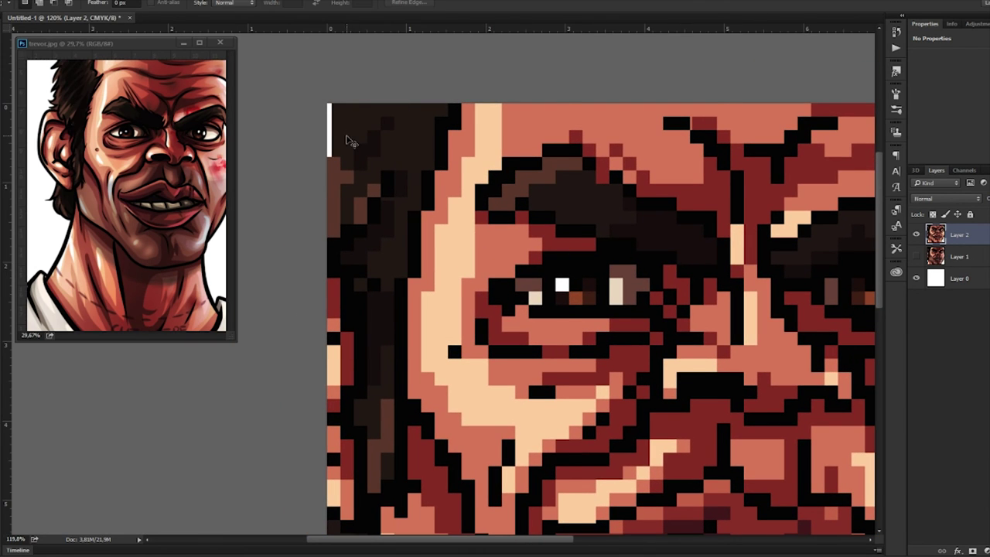
pyautogui.hotkey('ctrl', "'")
pyautogui.moveTo(348, 97); pyautogui.dragTo(310, 159)
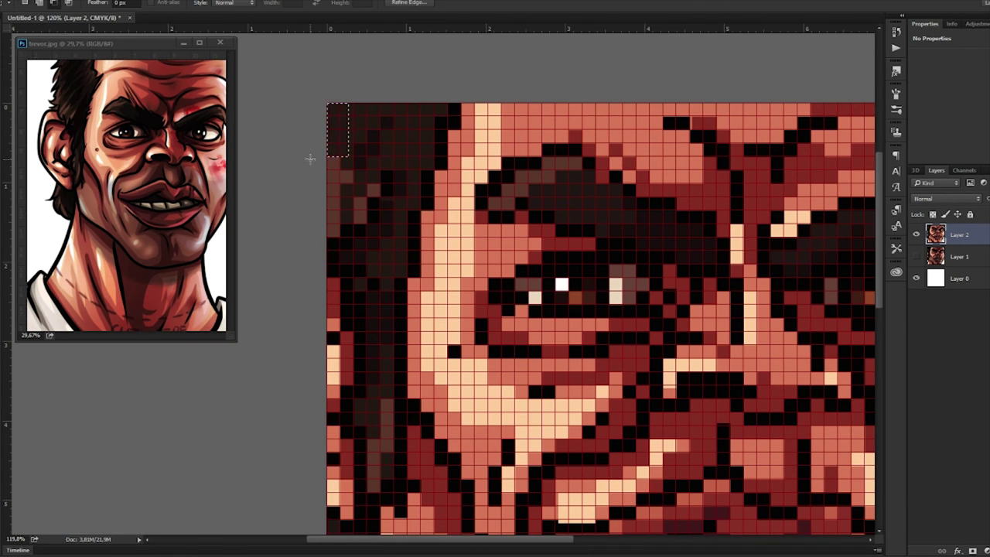
pyautogui.hotkey('ctrl', 'd')
pyautogui.scroll(-7, 309, 157)
pyautogui.press('h')
pyautogui.scroll(-1, 475, 247)
pyautogui.hotkey('ctrl', "'")
pyautogui.scroll(2, 408, 293)
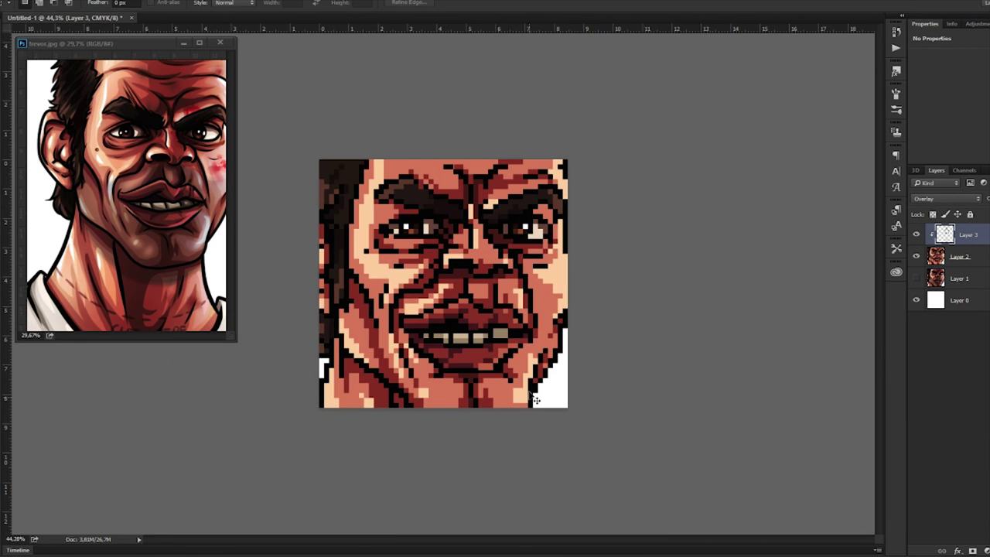
# - Toggle the visibility of the clipped Overlay layer repeatedly to compare the portrait with and without its shading
pyautogui.scroll(-1, 493, 350)
pyautogui.scroll(1, 493, 349)
pyautogui.click(916, 235)
pyautogui.click(916, 236)
pyautogui.click(916, 236)
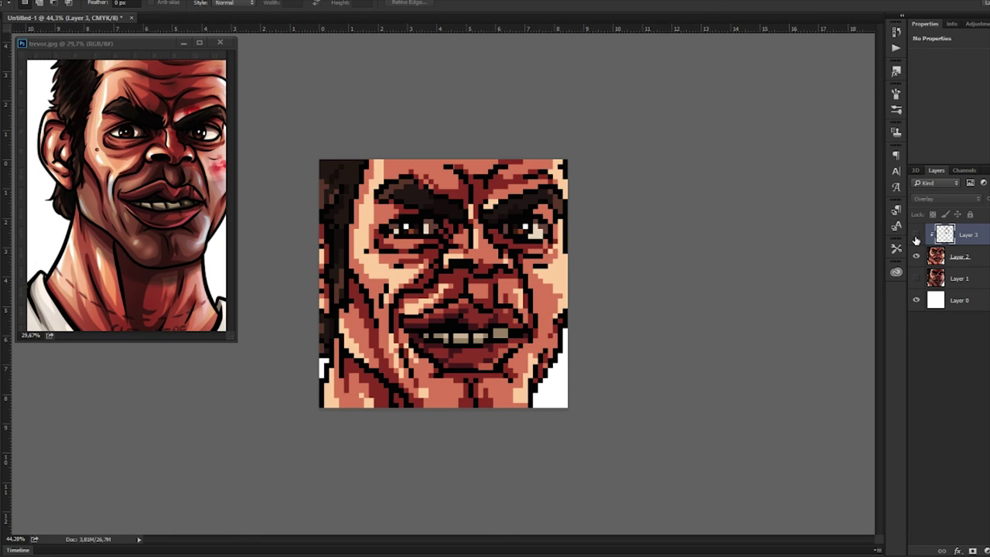
pyautogui.click(916, 236)
pyautogui.click(916, 236)
pyautogui.click(916, 236)
pyautogui.click(916, 236)
pyautogui.click(915, 236)
pyautogui.click(915, 236)
pyautogui.click(916, 236)
pyautogui.click(916, 236)
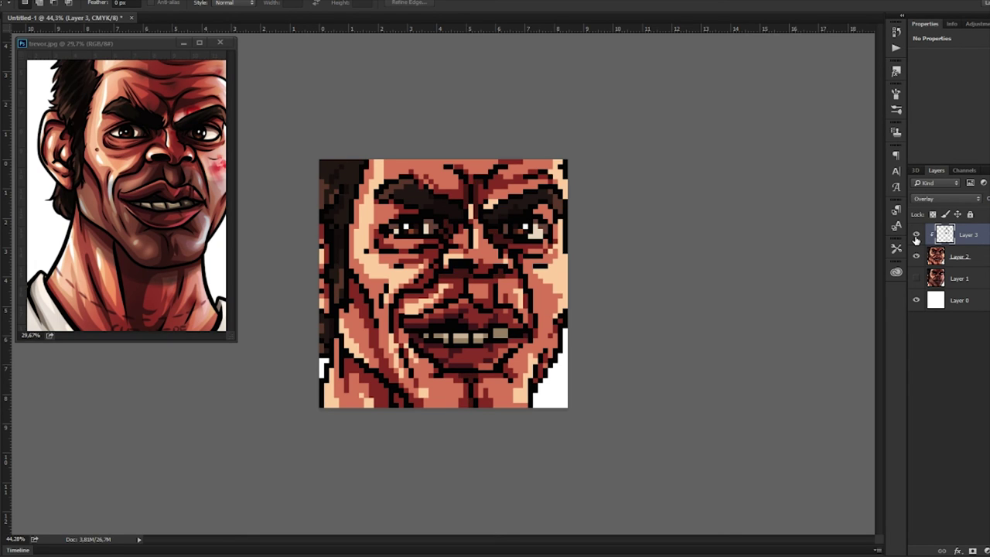
pyautogui.click(916, 236)
pyautogui.click(916, 236)
# - Fill a vertical strip of squares one wide and eight tall with white beside the left-hand eye on the Overlay layer
pyautogui.scroll(5, 419, 275)
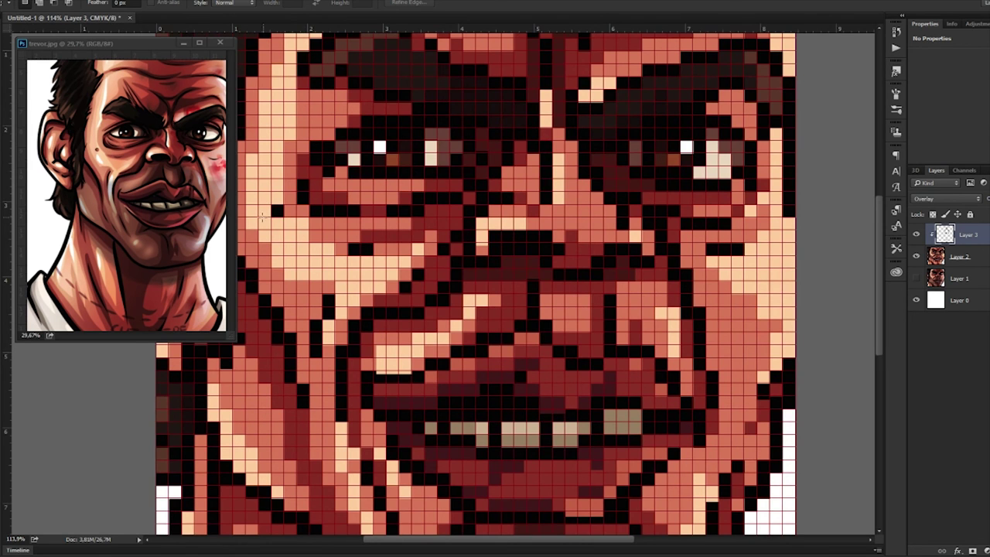
pyautogui.moveTo(270, 215); pyautogui.dragTo(258, 115)
pyautogui.hotkey('alt', 'BackSpace')
pyautogui.hotkey('ctrl', 'd')
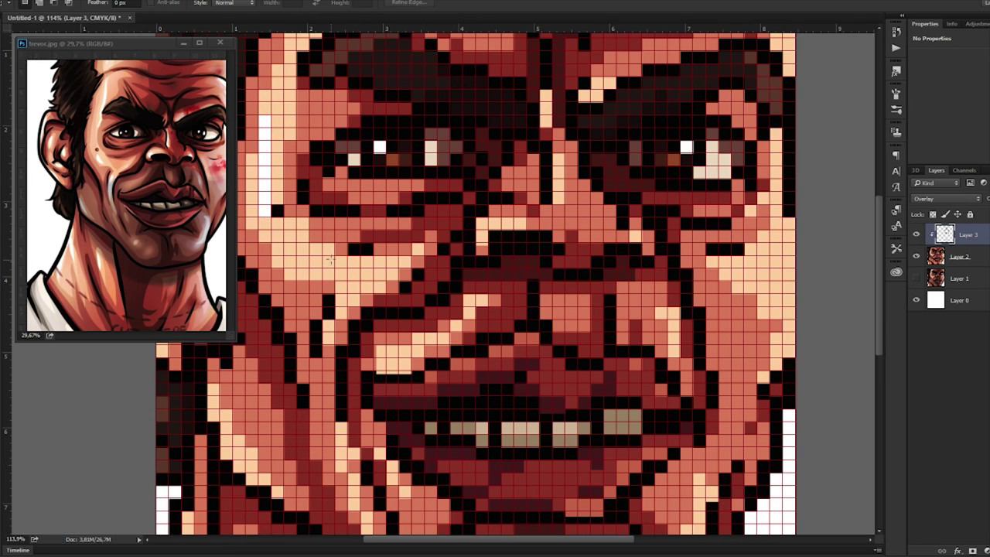
# - Fill a short horizontal row of squares in the cheek highlight under the left-hand eye with white on the Overlay layer
pyautogui.moveTo(324, 256); pyautogui.dragTo(361, 268)
pyautogui.hotkey('alt', 'BackSpace')
pyautogui.hotkey('ctrl', 'd')
pyautogui.scroll(-6, 367, 263)
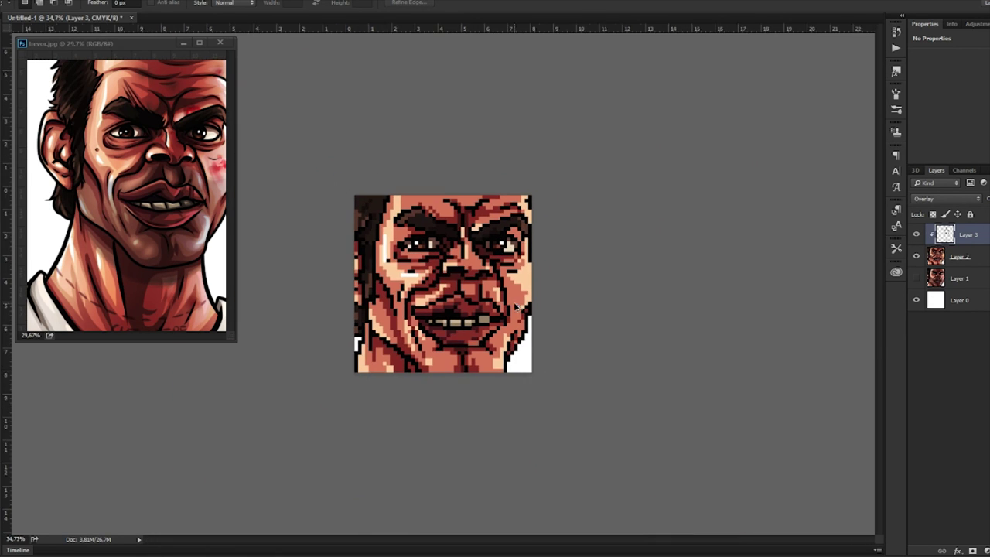
pyautogui.scroll(1, 515, 307)
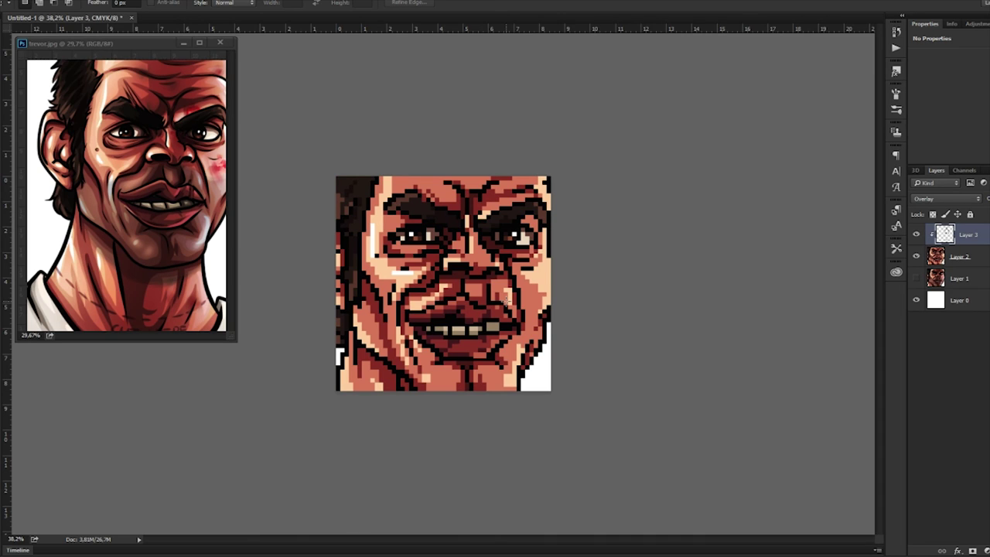